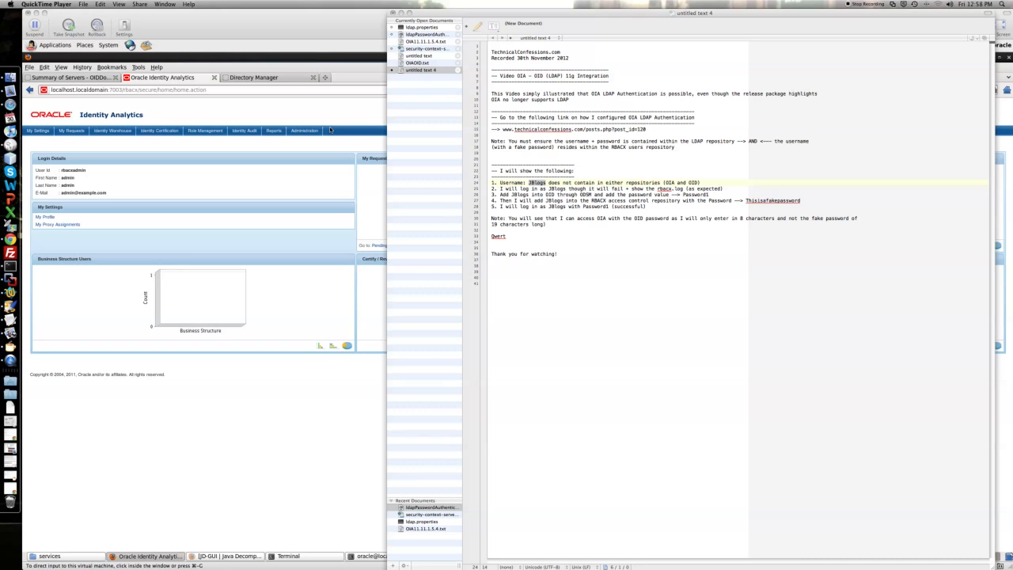
Step: Highlight the reference link and the JBlogs username in the demo notes
{"action": "left_click", "coordinate": [541, 134]}
{"action": "left_click_drag", "start_coordinate": [501, 129], "coordinate": [646, 129]}
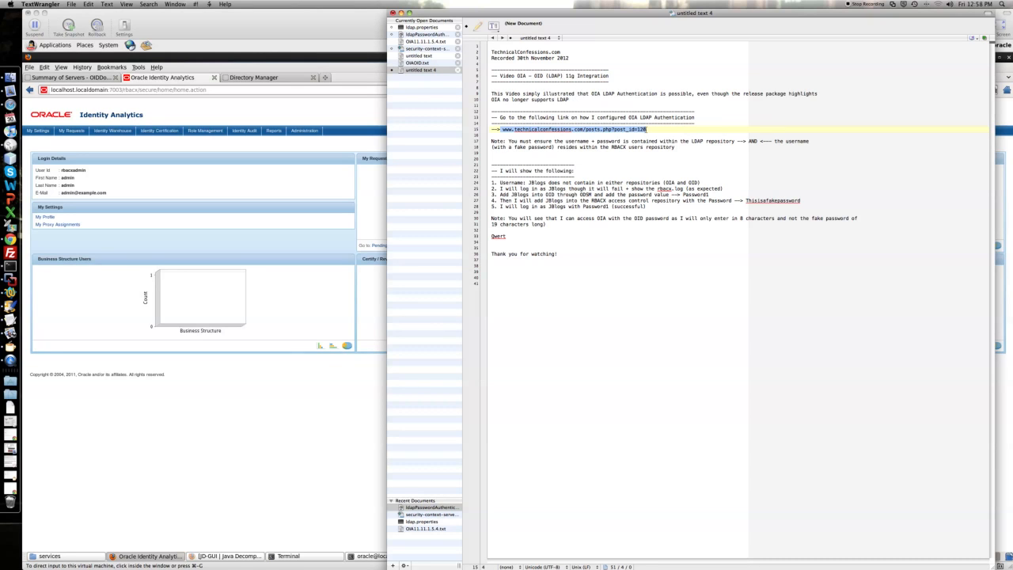
{"action": "left_click", "coordinate": [524, 188]}
{"action": "double_click", "coordinate": [542, 183]}
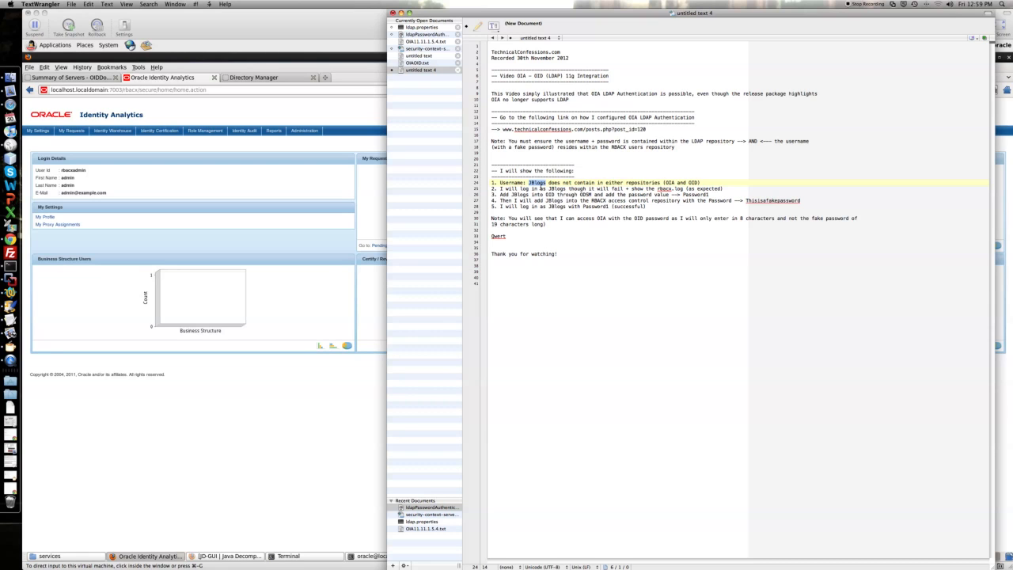
Step: Open the Oracle Identity Analytics About dialog and highlight its version number
{"action": "left_click", "coordinate": [309, 191]}
{"action": "left_click", "coordinate": [966, 103]}
{"action": "left_click_drag", "start_coordinate": [491, 272], "coordinate": [511, 274]}
{"action": "left_click", "coordinate": [513, 275]}
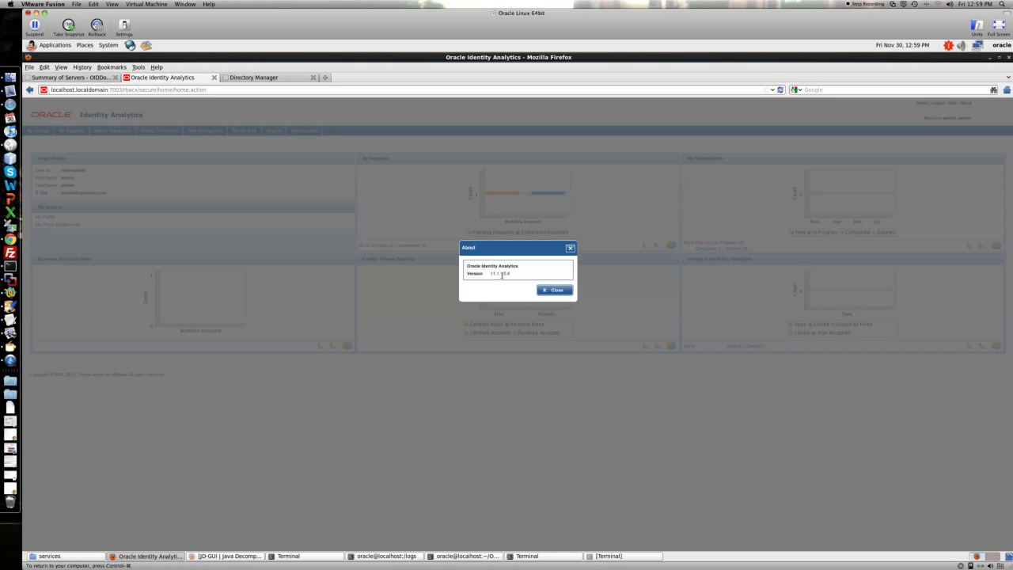
Step: Open the Directory Services Manager About dialog from Help, highlight its version, and close it
{"action": "left_click", "coordinate": [254, 78]}
{"action": "left_click", "coordinate": [937, 101]}
{"action": "left_click", "coordinate": [954, 125]}
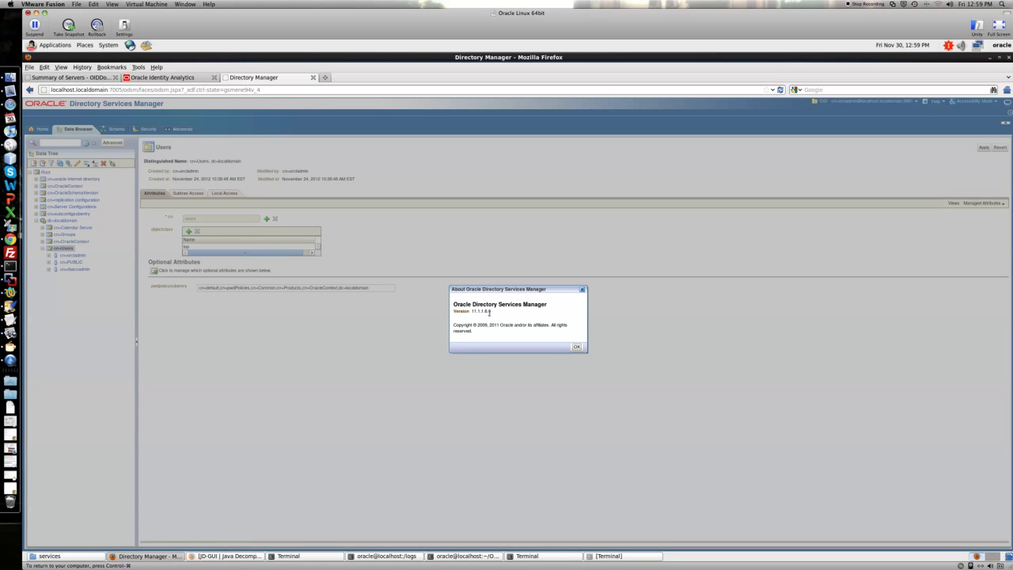
{"action": "left_click_drag", "start_coordinate": [495, 314], "coordinate": [478, 314]}
{"action": "left_click", "coordinate": [513, 317]}
{"action": "left_click", "coordinate": [581, 290]}
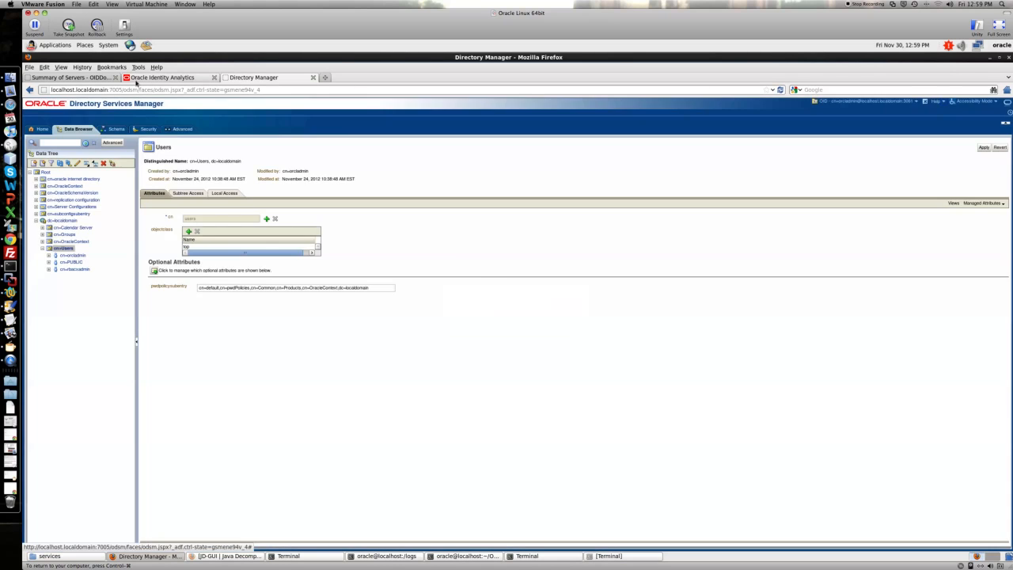
Step: Close the About dialog in Oracle Identity Analytics and log out
{"action": "left_click", "coordinate": [162, 77]}
{"action": "left_click", "coordinate": [541, 290]}
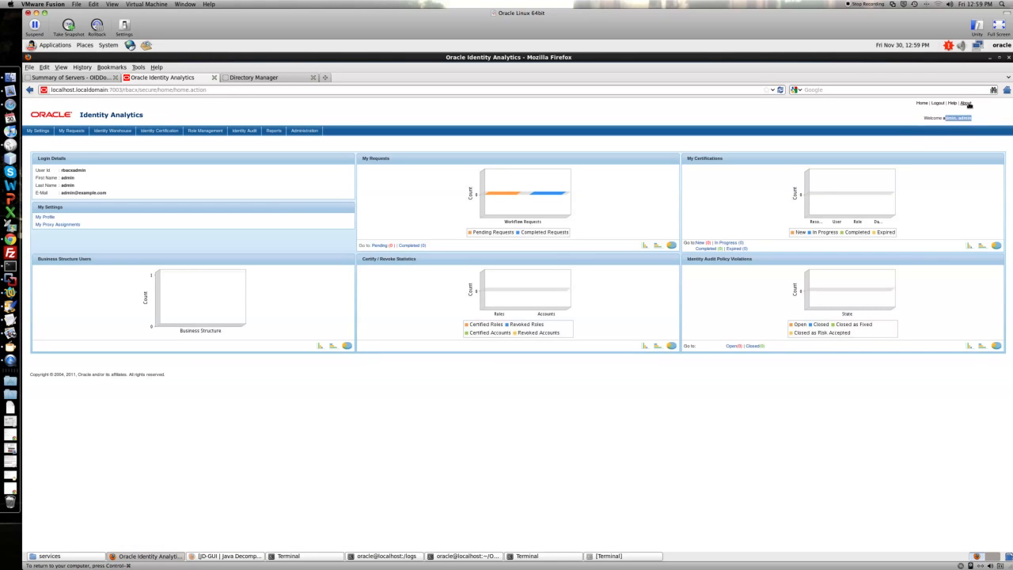
{"action": "left_click", "coordinate": [936, 104]}
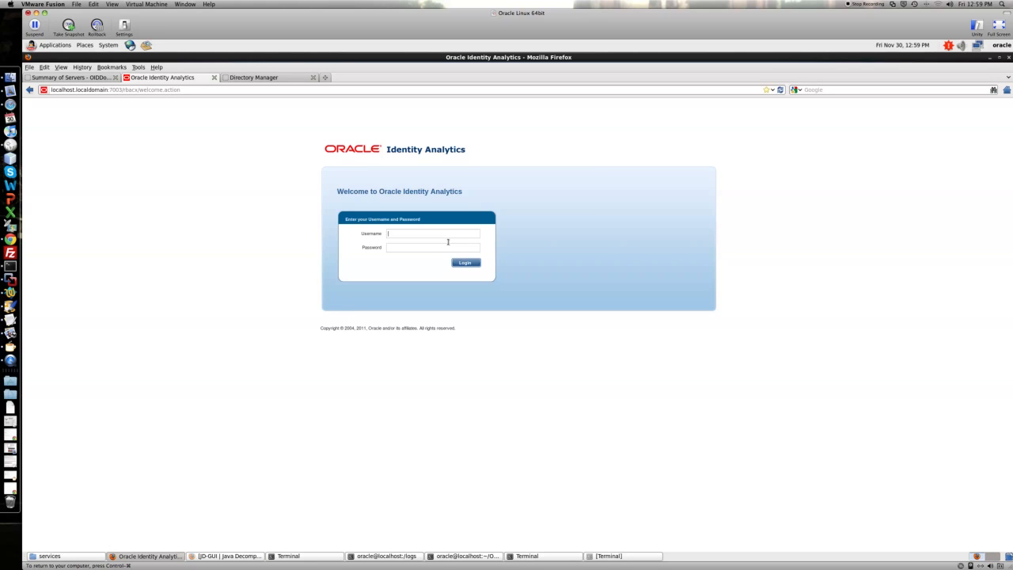
Step: Attempt to log in to Oracle Identity Analytics as JBlogs with the account password
{"action": "type", "text": "JBlogs•••••••••"}
{"action": "key", "text": "Return"}
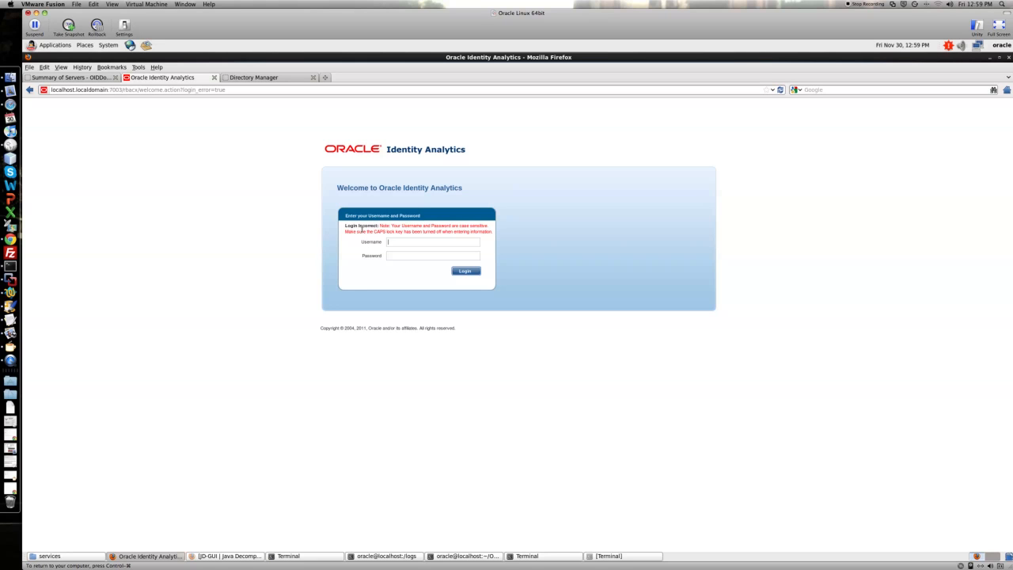
Step: Reopen the rbacx.log file in the logs terminal by rerunning the previous command
{"action": "left_click", "coordinate": [251, 78]}
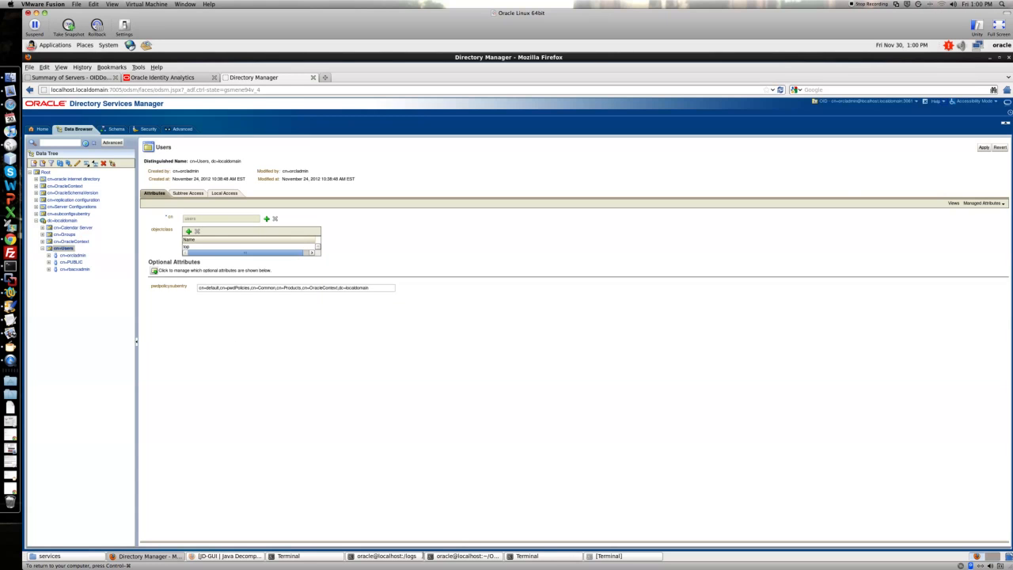
{"action": "left_click", "coordinate": [387, 557]}
{"action": "key", "text": "Up"}
{"action": "key", "text": "Return"}
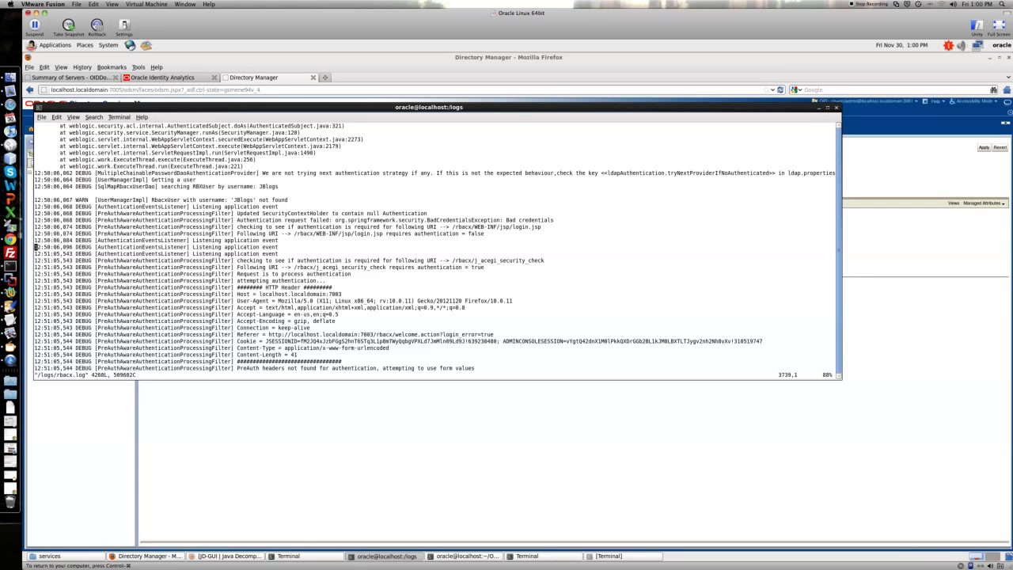
Step: Examine the rbacx.log entries for the JBlogs LDAP authentication failure and bad credentials errors
{"action": "key", "text": "Page_Down"}
{"action": "key", "text": "Page_Down"}
{"action": "key", "text": "Page_Down"}
{"action": "key", "text": "Page_Down"}
{"action": "key", "text": "Page_Down"}
{"action": "key", "text": "Page_Down"}
{"action": "key", "text": "Page_Down"}
{"action": "key", "text": "Page_Down"}
{"action": "key", "text": "Page_Down"}
{"action": "key", "text": "Page_Down"}
{"action": "key", "text": "Page_Down"}
{"action": "key", "text": "Page_Down"}
{"action": "key", "text": "Page_Down"}
{"action": "key", "text": "Page_Down"}
{"action": "key", "text": "Page_Down"}
{"action": "key", "text": "Page_Down"}
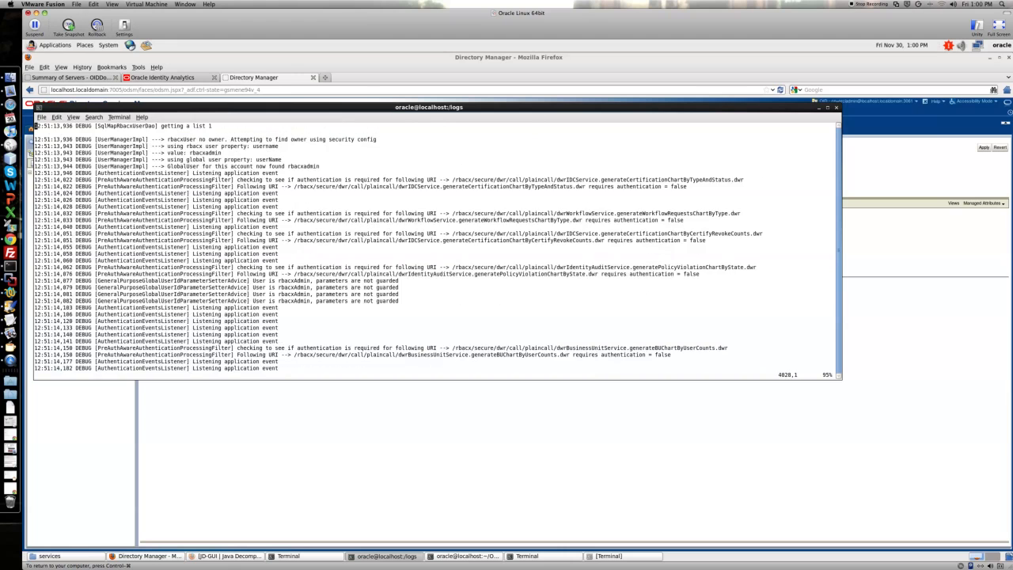
{"action": "key", "text": "Page_Up"}
{"action": "key", "text": "Page_Up"}
{"action": "key", "text": "Page_Up"}
{"action": "key", "text": "Page_Up"}
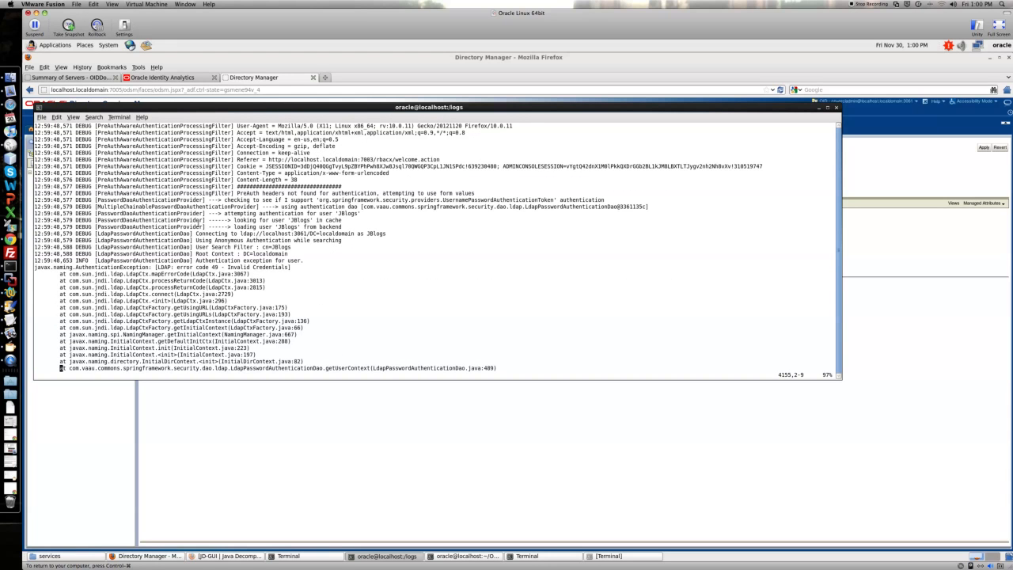
{"action": "left_click_drag", "start_coordinate": [200, 233], "coordinate": [294, 234]}
{"action": "left_click_drag", "start_coordinate": [305, 234], "coordinate": [313, 235]}
{"action": "left_click", "coordinate": [369, 233]}
{"action": "left_click_drag", "start_coordinate": [157, 268], "coordinate": [291, 268]}
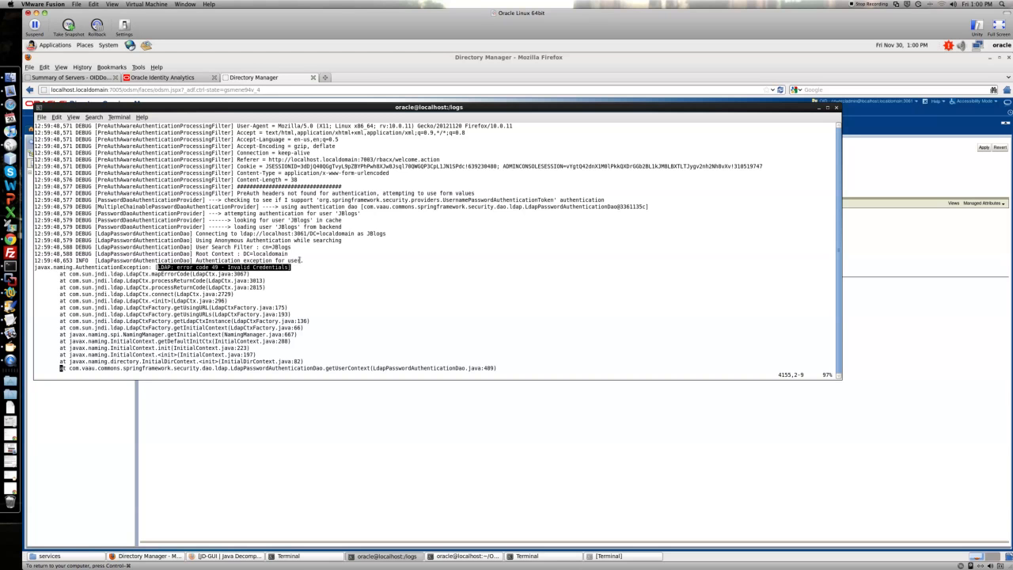
{"action": "scroll", "coordinate": [299, 261], "scroll_direction": "down", "scroll_amount": 12}
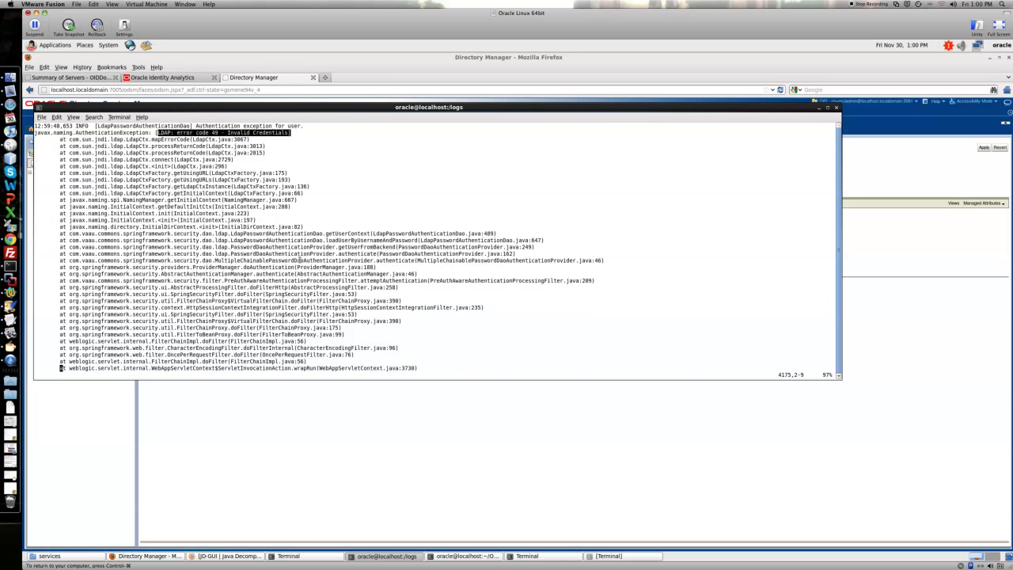
{"action": "scroll", "coordinate": [299, 261], "scroll_direction": "down", "scroll_amount": 3}
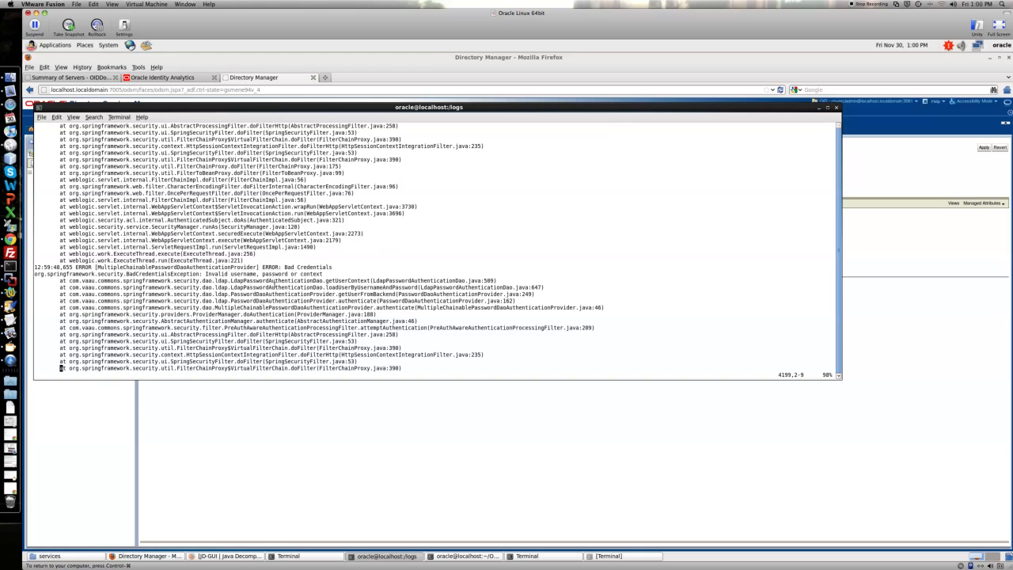
{"action": "left_click_drag", "start_coordinate": [263, 268], "coordinate": [333, 268]}
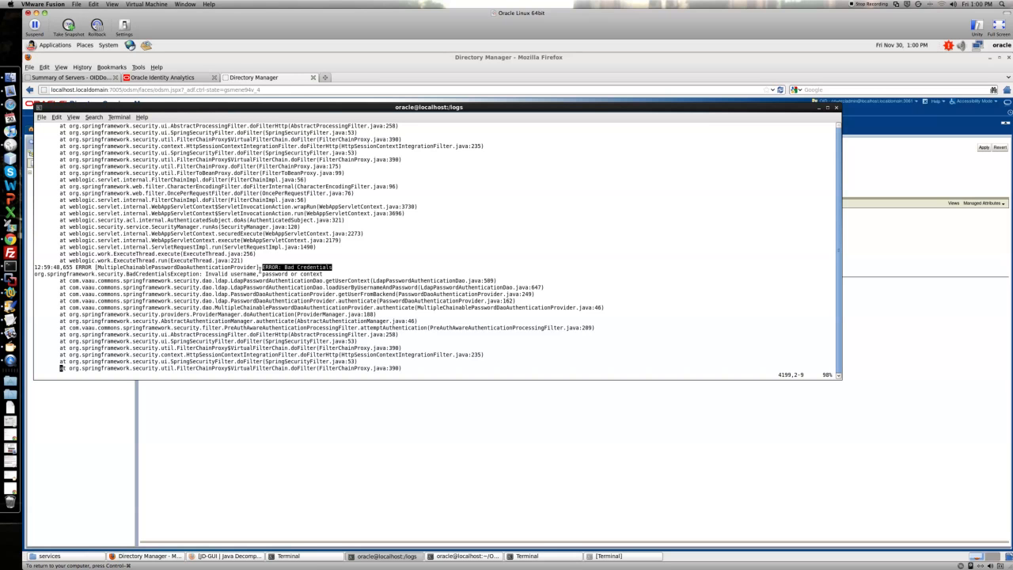
Step: Create a new directory entry and add the person object class to it
{"action": "left_click", "coordinate": [353, 469]}
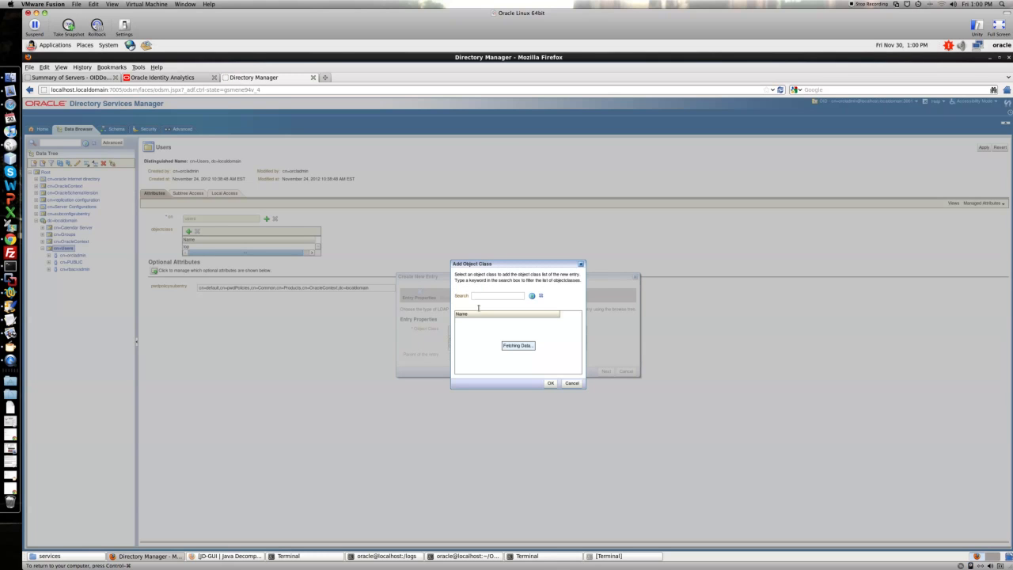
{"action": "left_click", "coordinate": [481, 296]}
{"action": "type", "text": "Person"}
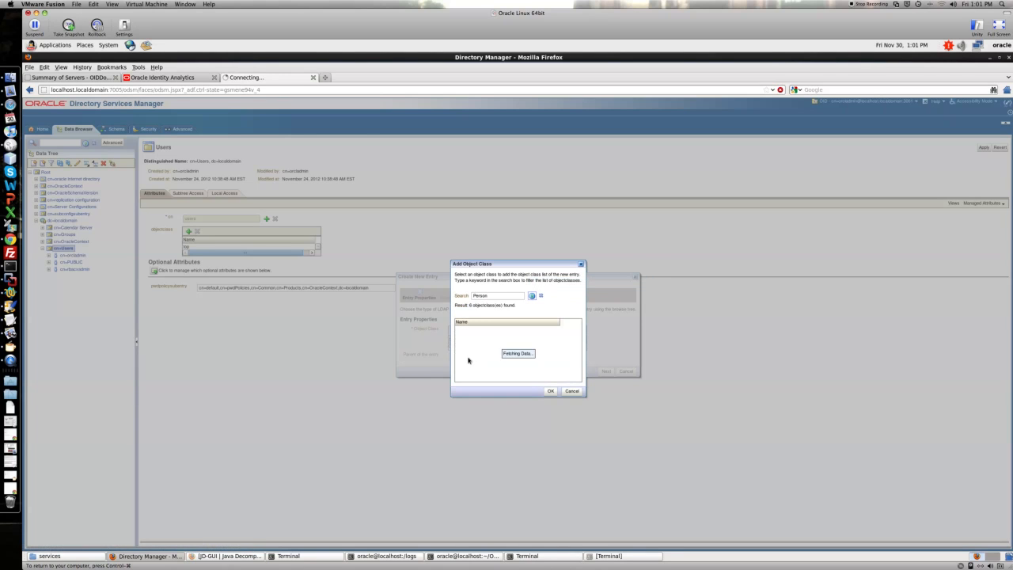
{"action": "left_click", "coordinate": [467, 357]}
{"action": "left_click", "coordinate": [551, 391]}
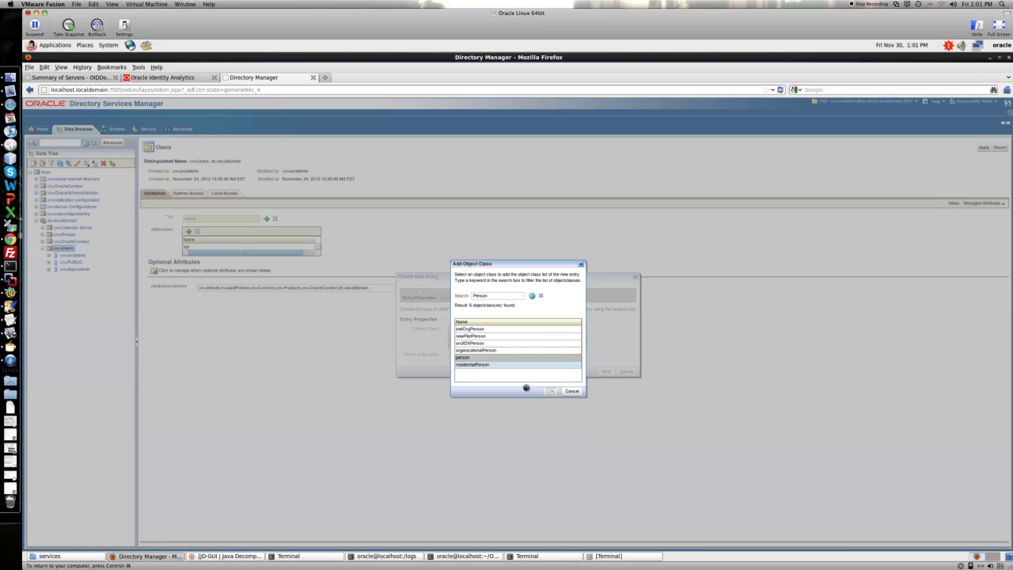
Step: Set the new entry's parent to cn=Users under dc=localdomain
{"action": "left_click", "coordinate": [565, 356]}
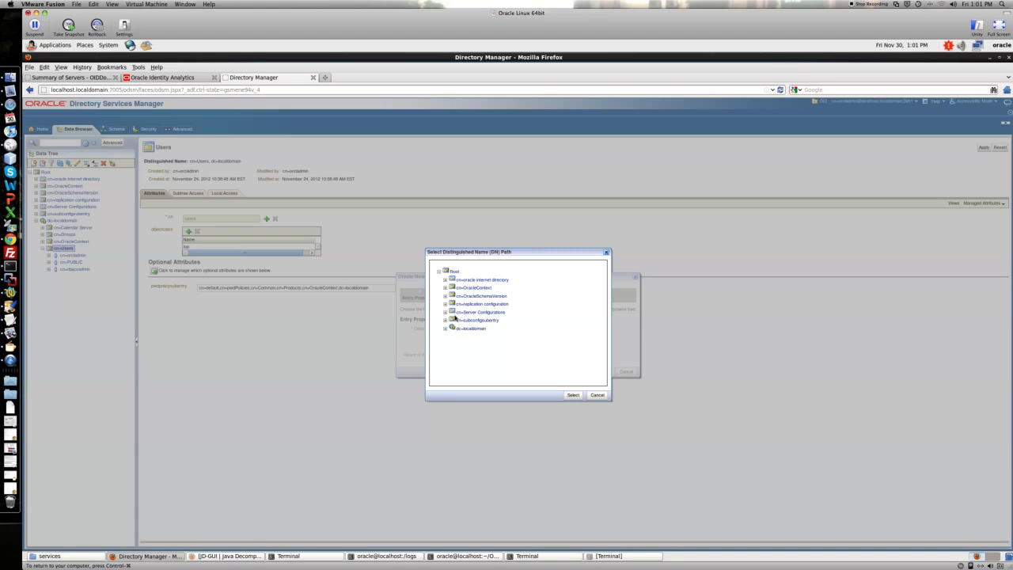
{"action": "left_click", "coordinate": [445, 328]}
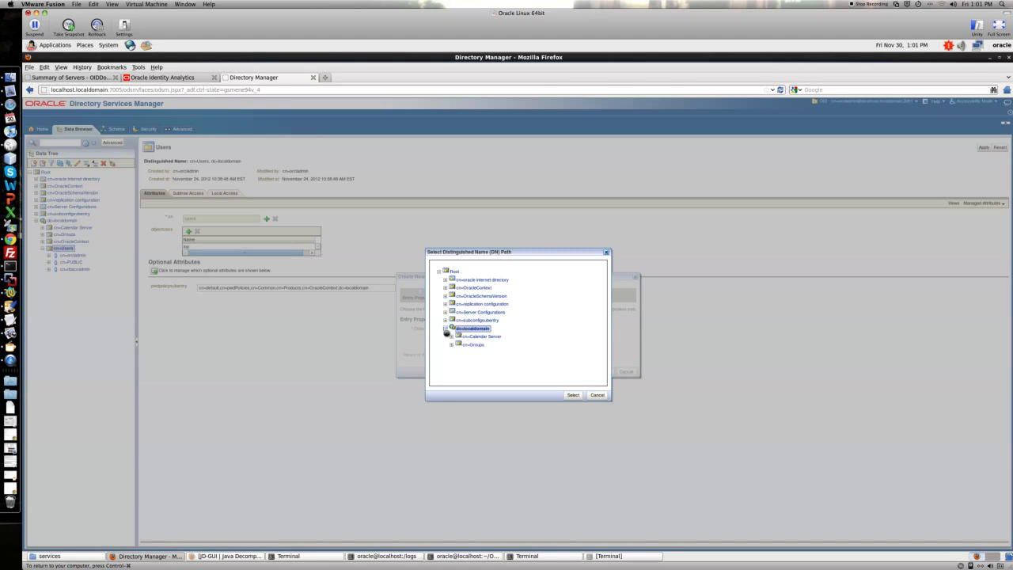
{"action": "left_click", "coordinate": [472, 361]}
{"action": "left_click", "coordinate": [573, 396]}
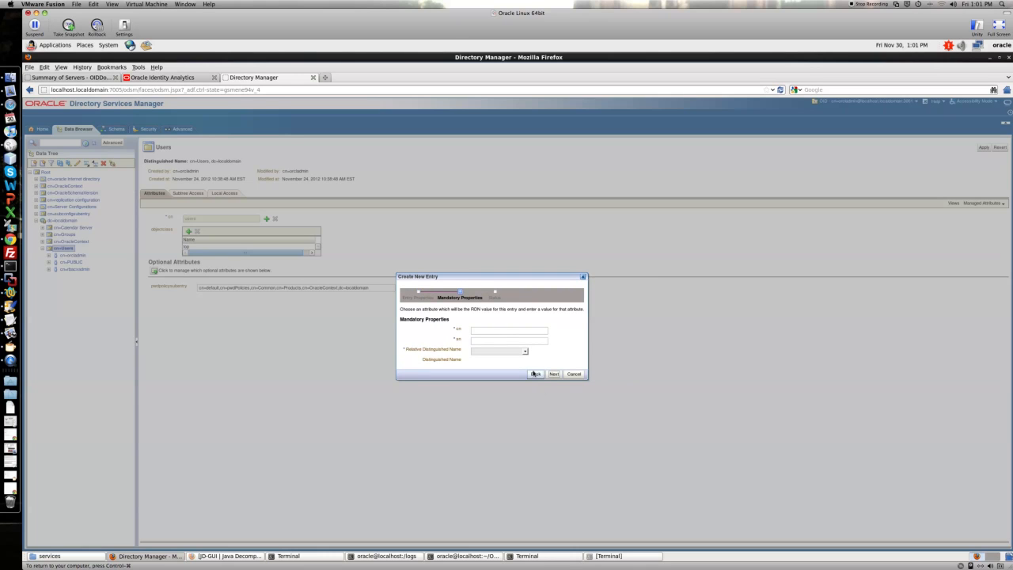
Step: Set the entry's cn to JBlogs and sn to Blogs
{"action": "left_click", "coordinate": [504, 332]}
{"action": "left_click", "coordinate": [504, 351]}
{"action": "left_click", "coordinate": [499, 336]}
{"action": "left_click", "coordinate": [499, 333]}
{"action": "type", "text": "JBogs"}
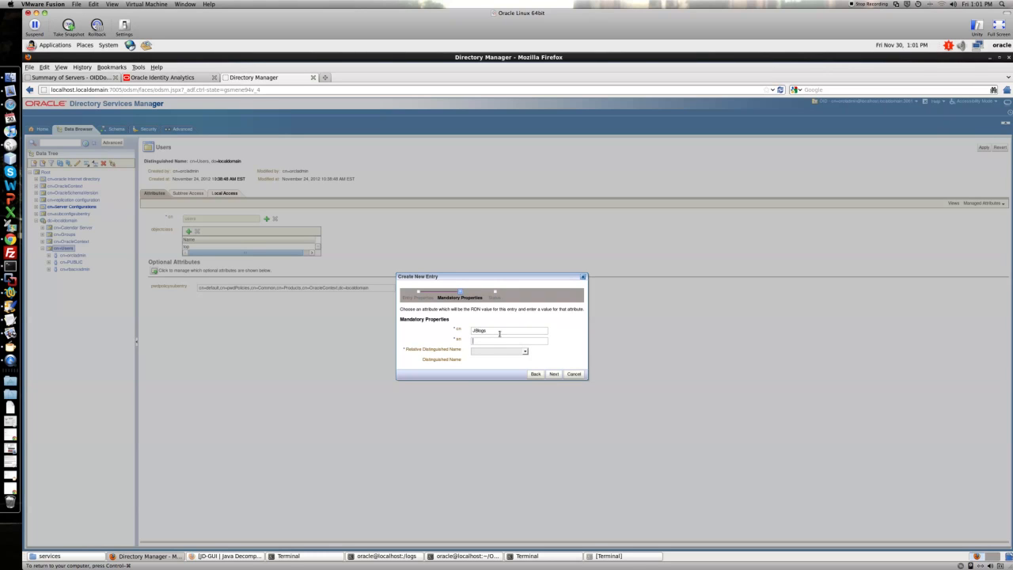
{"action": "type", "text": "Blogs"}
Step: Choose cn as the relative distinguished name and finish creating the entry
{"action": "left_click", "coordinate": [525, 351]}
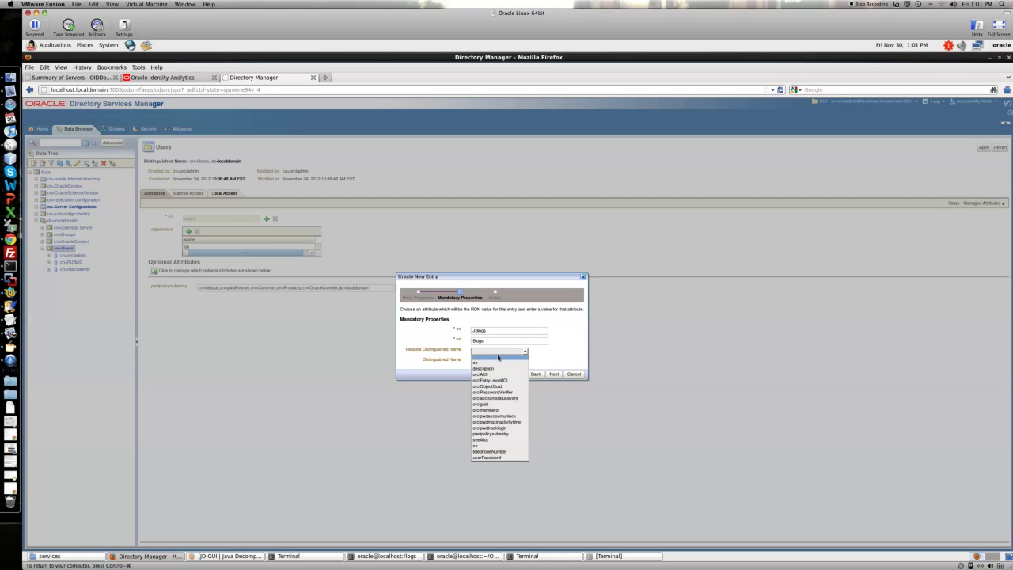
{"action": "left_click", "coordinate": [488, 363]}
{"action": "left_click", "coordinate": [552, 375]}
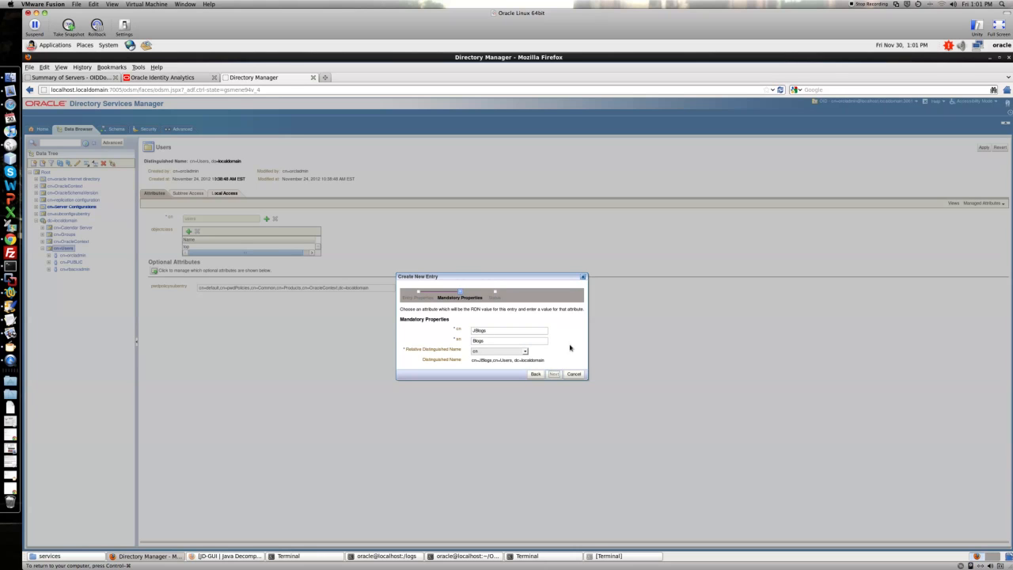
{"action": "left_click", "coordinate": [638, 331]}
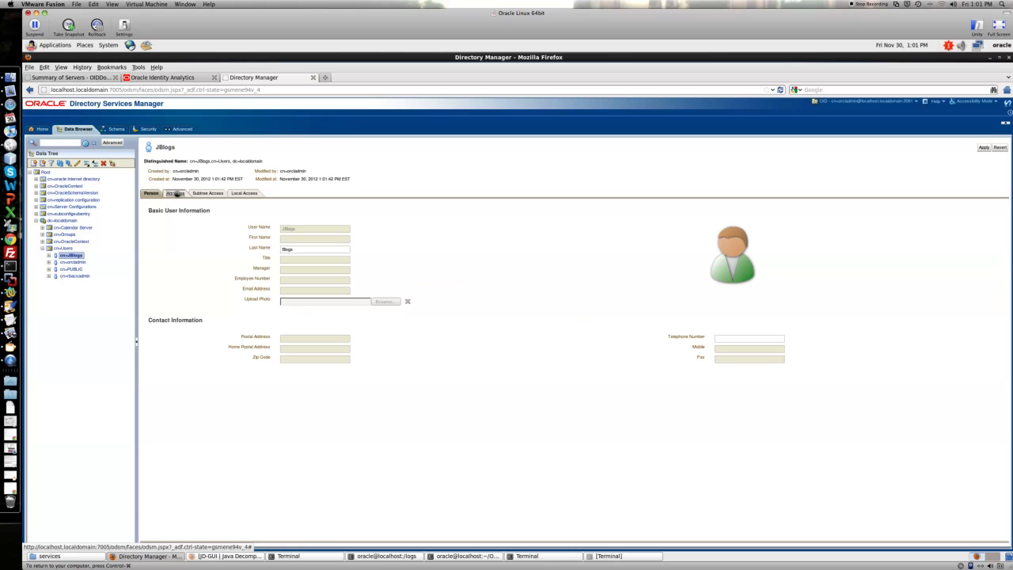
Step: Add the userPassword optional attribute to the JBlogs entry's attributes
{"action": "left_click", "coordinate": [177, 194]}
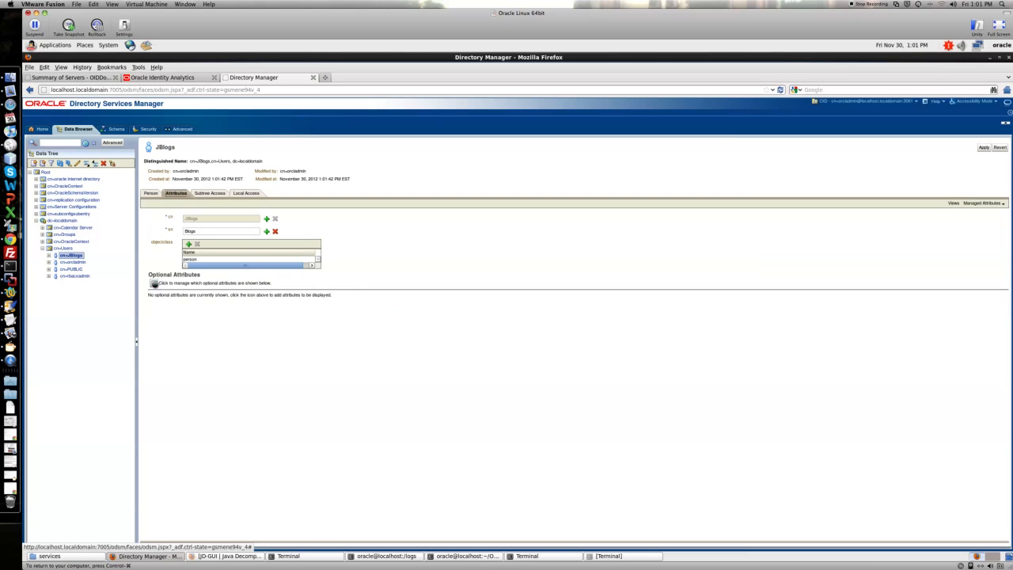
{"action": "left_click", "coordinate": [216, 284]}
{"action": "scroll", "coordinate": [464, 293], "scroll_direction": "down", "scroll_amount": 3}
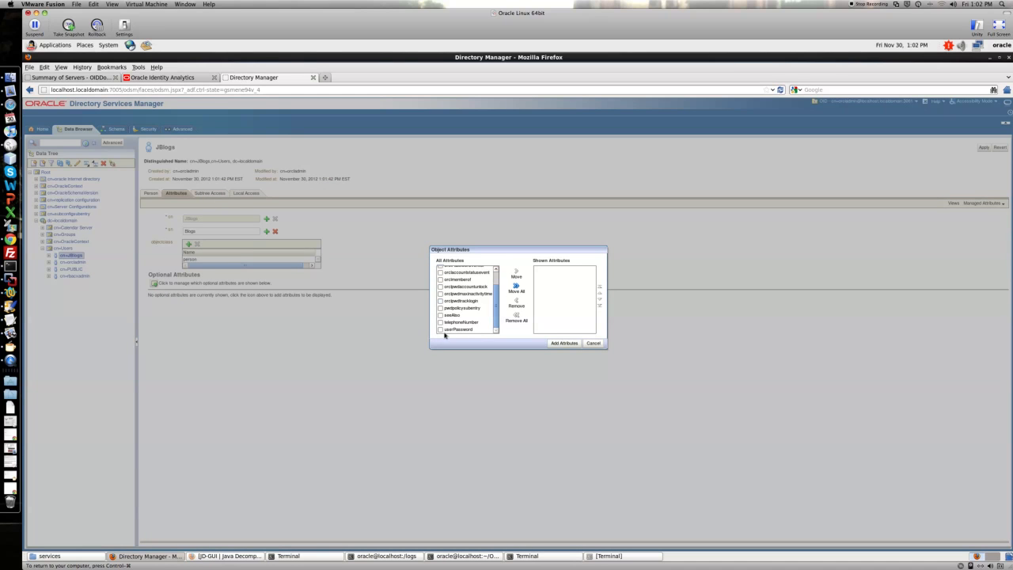
{"action": "left_click_drag", "start_coordinate": [436, 332], "coordinate": [439, 331]}
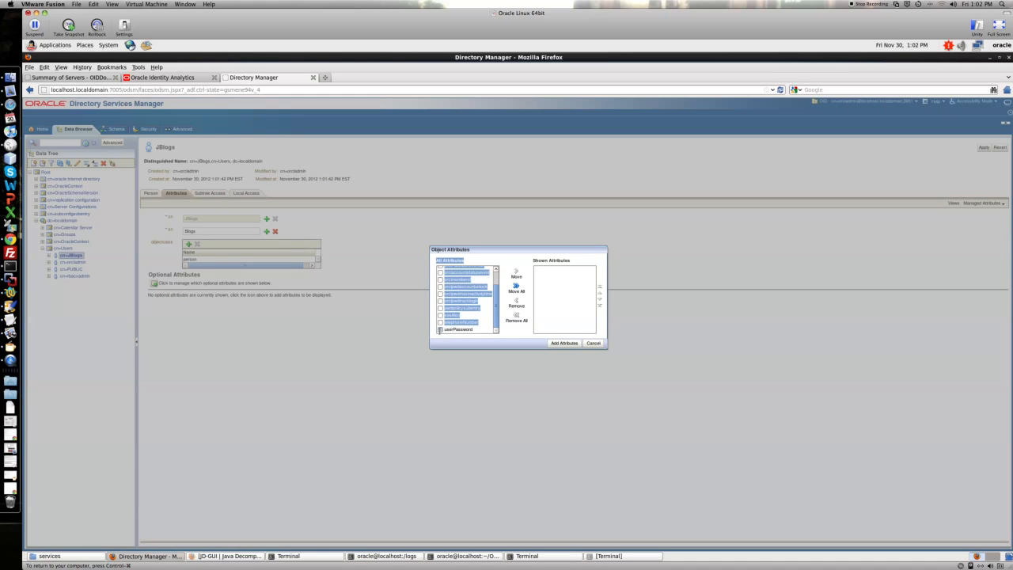
{"action": "left_click", "coordinate": [517, 273]}
{"action": "left_click", "coordinate": [560, 343]}
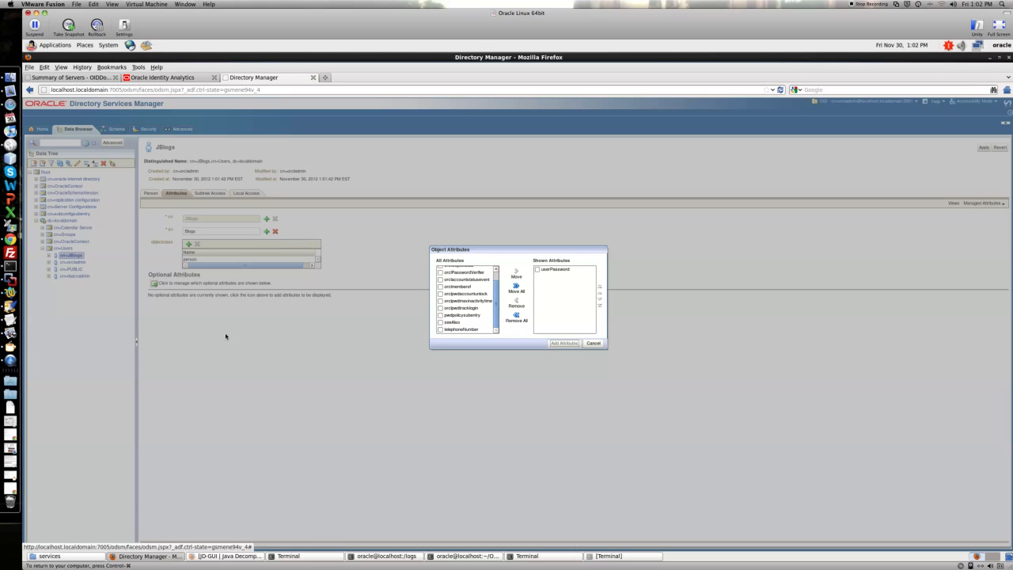
Step: Copy the password from the demo notes into the JBlogs userPassword field and apply the change
{"action": "key", "text": "super+Tab"}
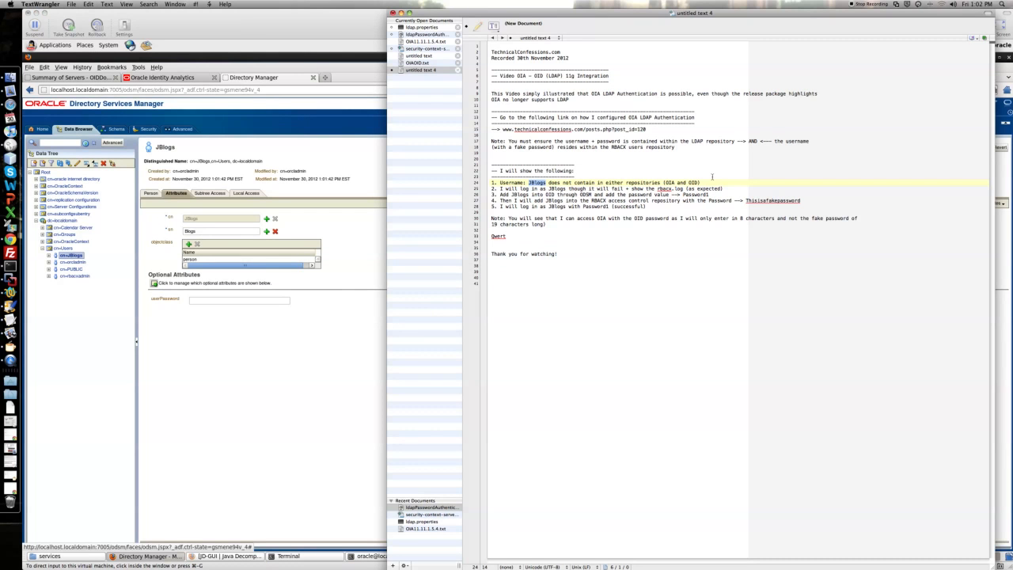
{"action": "double_click", "coordinate": [690, 195]}
{"action": "left_click", "coordinate": [266, 300]}
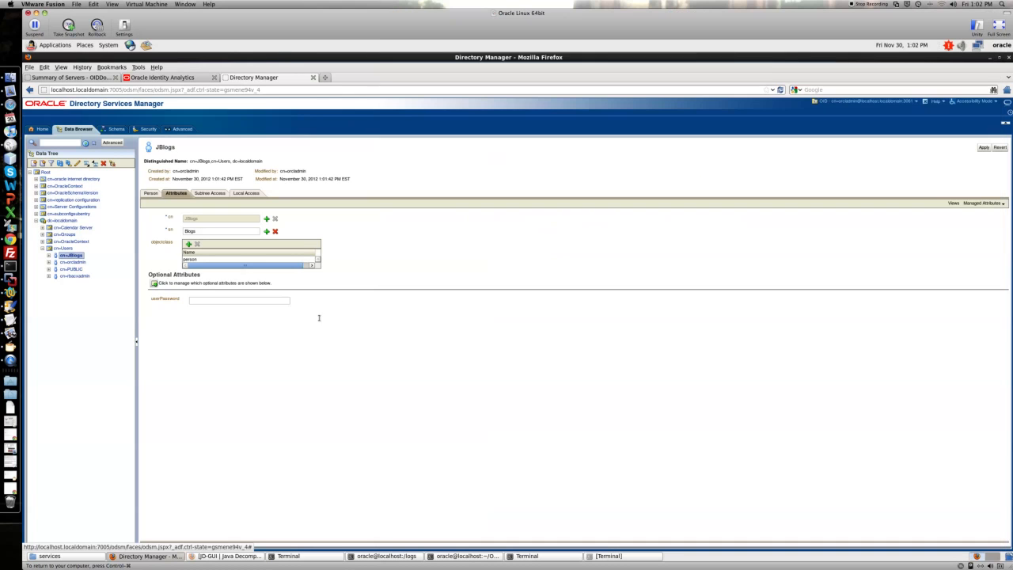
{"action": "key", "text": "ctrl+v"}
{"action": "left_click", "coordinate": [983, 148]}
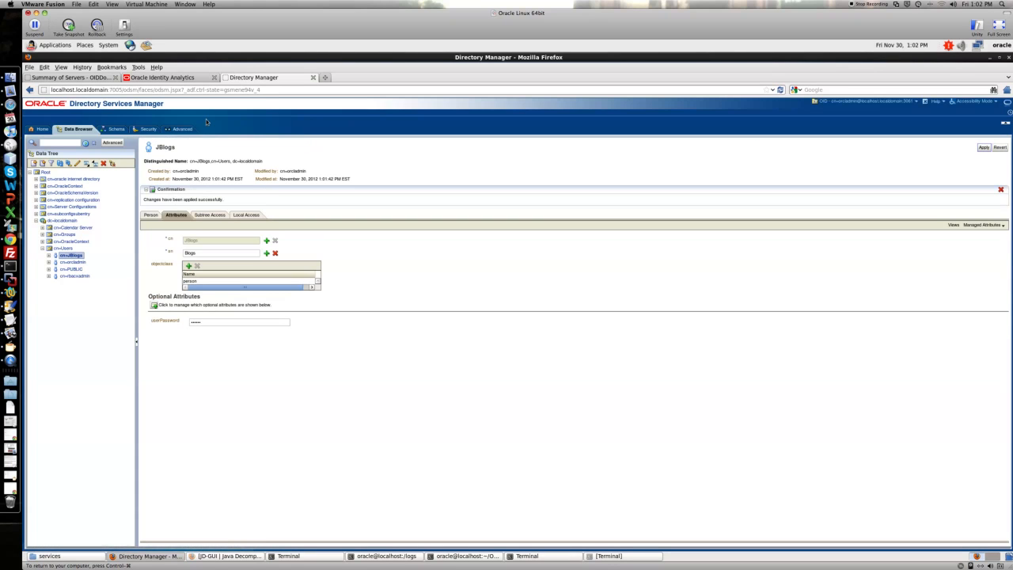
Step: Return to the Oracle Identity Analytics login page and check the next item in the demo notes
{"action": "left_click", "coordinate": [168, 78]}
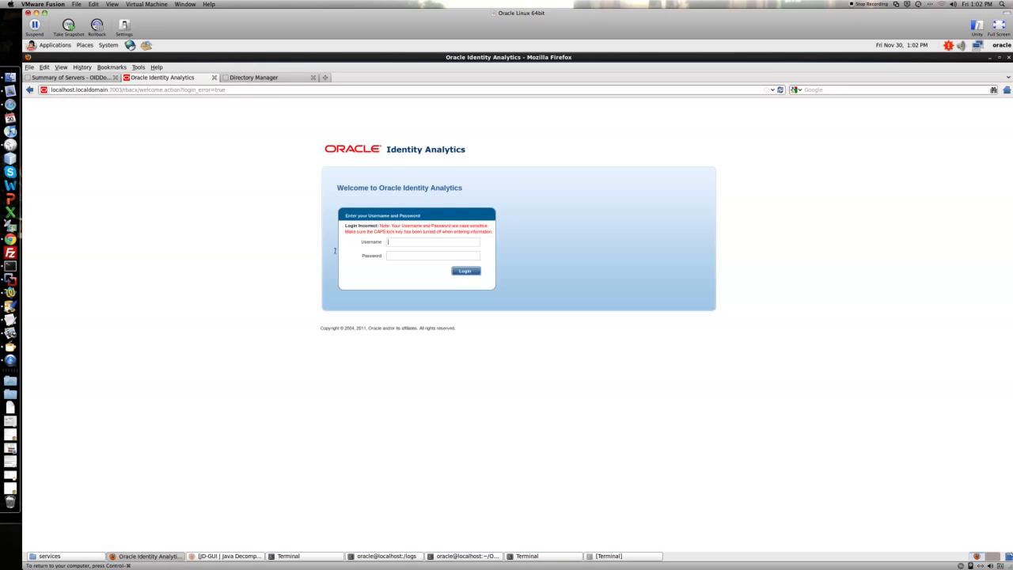
{"action": "key", "text": "super+Tab"}
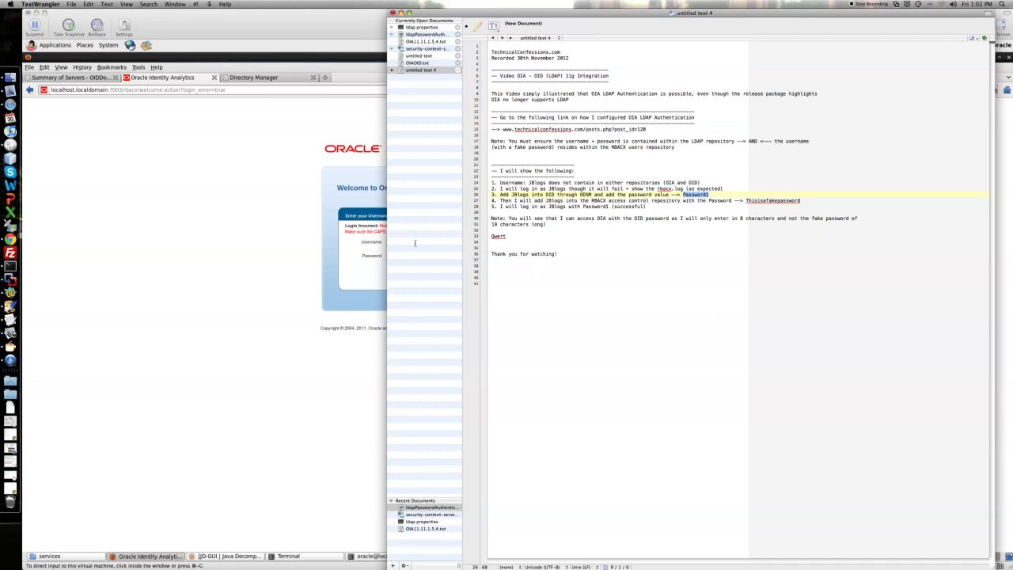
Step: Copy JBlogs from the demo notes and attempt to log in as JBlogs with the OID password
{"action": "double_click", "coordinate": [520, 195]}
{"action": "key", "text": "ctrl+c"}
{"action": "left_click", "coordinate": [361, 245]}
{"action": "left_click", "coordinate": [401, 241]}
{"action": "key", "text": "ctrl+v"}
{"action": "key", "text": "Tab"}
{"action": "type", "text": "1"}
{"action": "key", "text": "Return"}
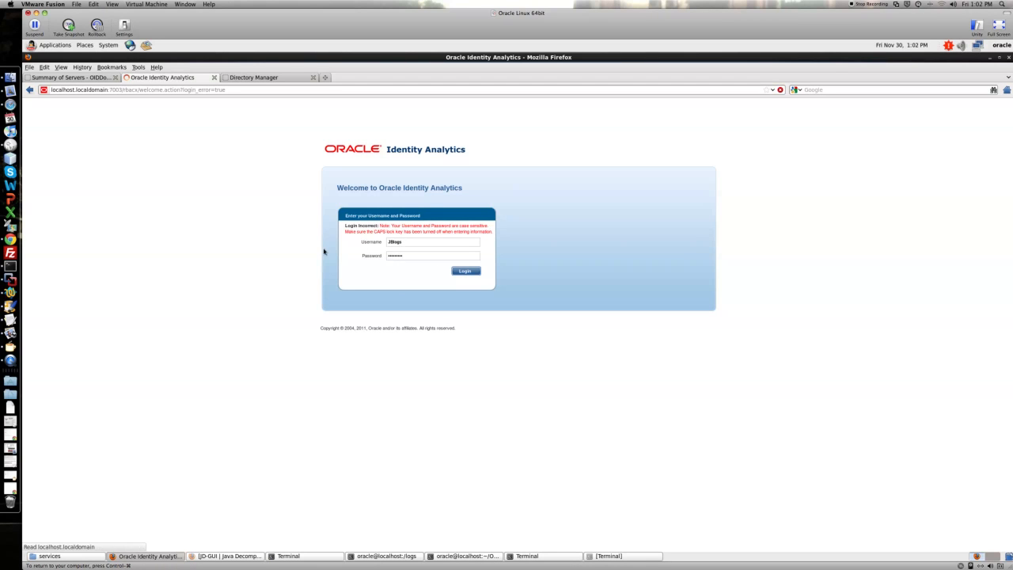
Step: Reopen the rbacx log in the terminal and move to its latest entries
{"action": "left_click_drag", "start_coordinate": [345, 225], "coordinate": [377, 227]}
{"action": "left_click", "coordinate": [386, 556]}
{"action": "type", "text": ":q!"}
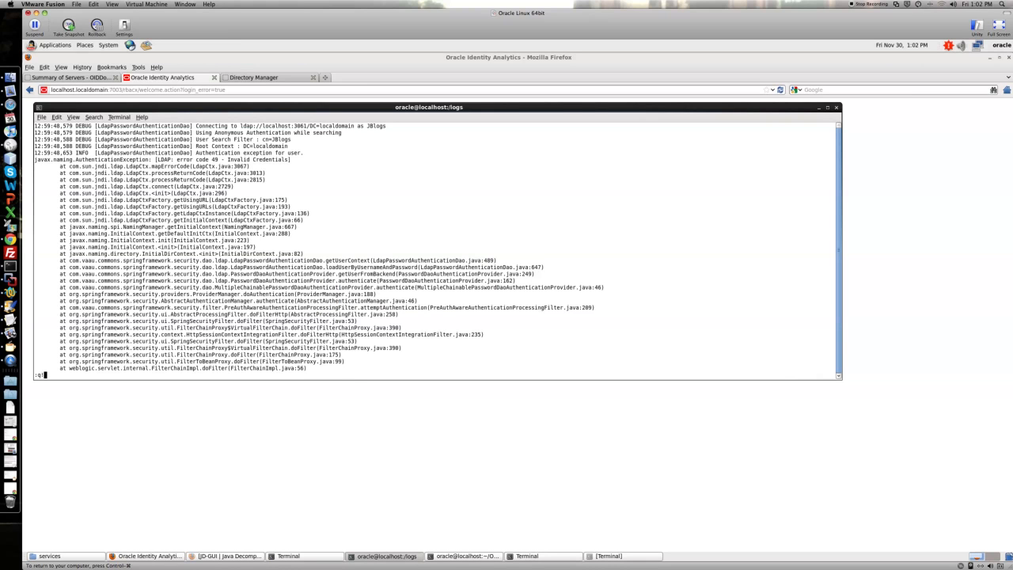
{"action": "key", "text": "Return"}
{"action": "key", "text": "Up"}
{"action": "key", "text": "Return"}
{"action": "key", "text": "Page_Down"}
{"action": "key", "text": "Page_Down"}
{"action": "key", "text": "Page_Down"}
{"action": "key", "text": "Page_Down"}
{"action": "key", "text": "Page_Down"}
{"action": "key", "text": "Page_Down"}
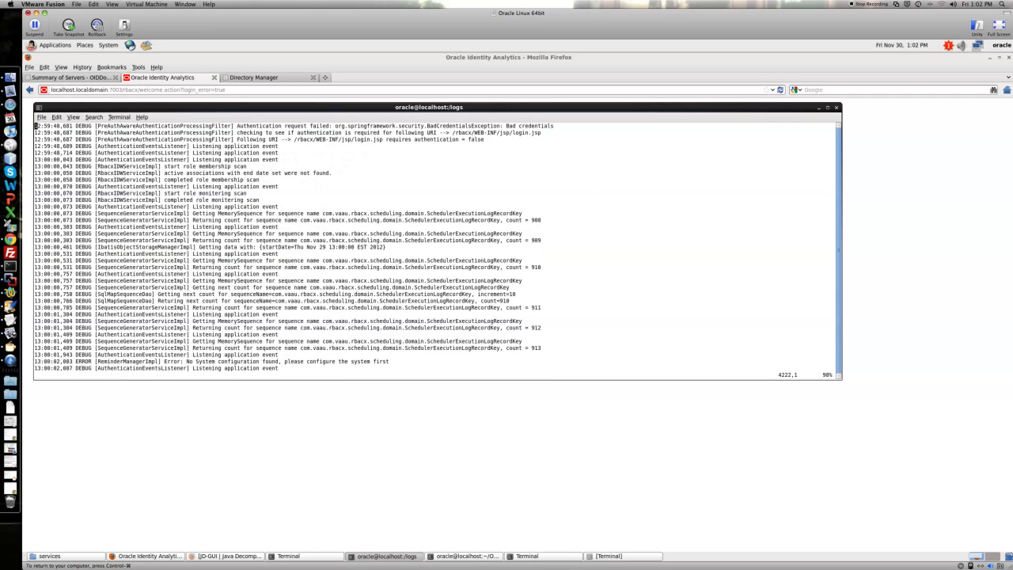
{"action": "scroll", "coordinate": [343, 374], "scroll_direction": "up", "scroll_amount": 20}
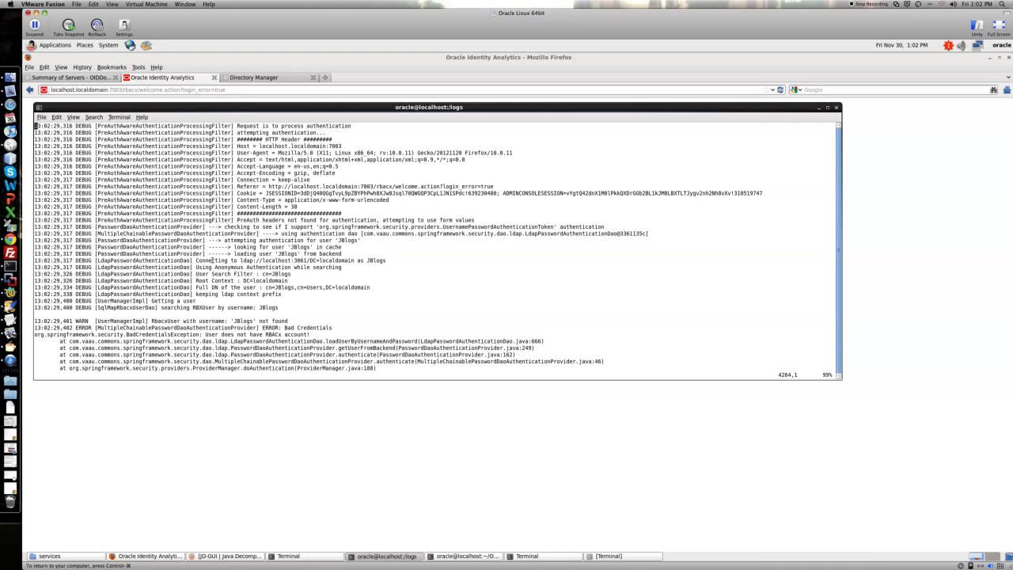
Step: Examine the log entries for JBlogs' failed authentication attempt
{"action": "left_click_drag", "start_coordinate": [197, 260], "coordinate": [363, 261]}
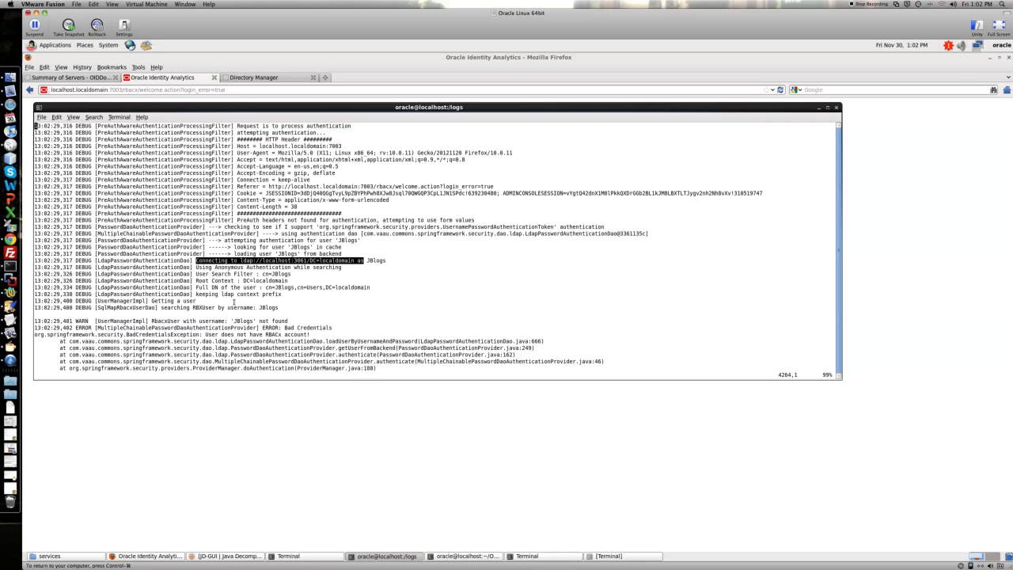
{"action": "left_click_drag", "start_coordinate": [162, 307], "coordinate": [264, 307]}
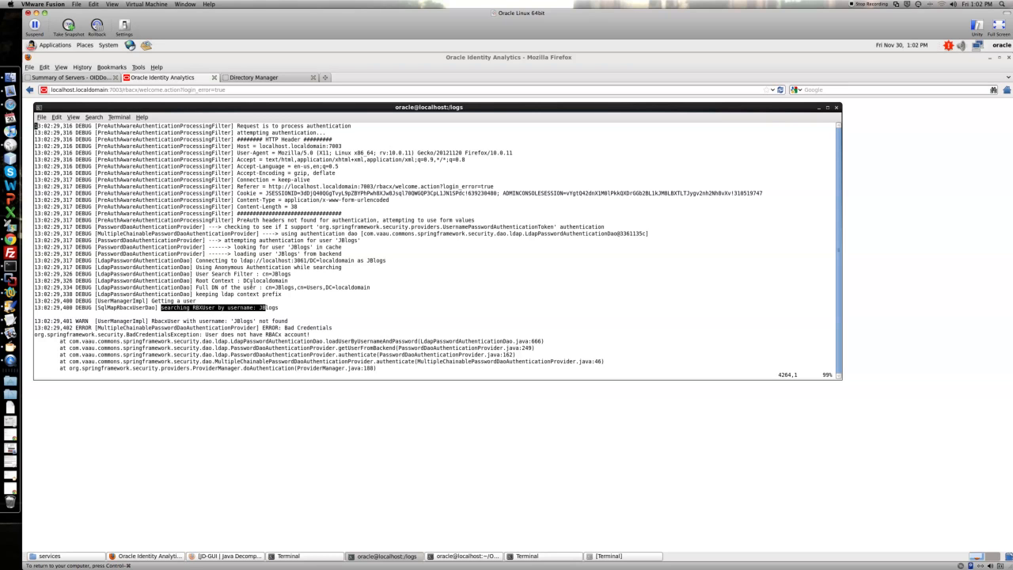
{"action": "left_click", "coordinate": [154, 320]}
{"action": "left_click_drag", "start_coordinate": [153, 321], "coordinate": [290, 321]}
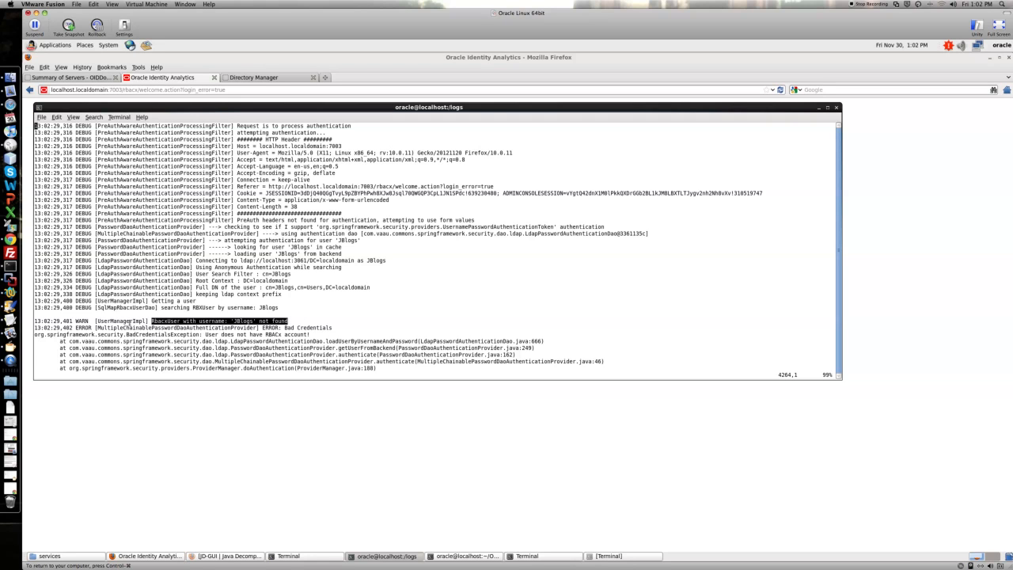
{"action": "left_click", "coordinate": [257, 323]}
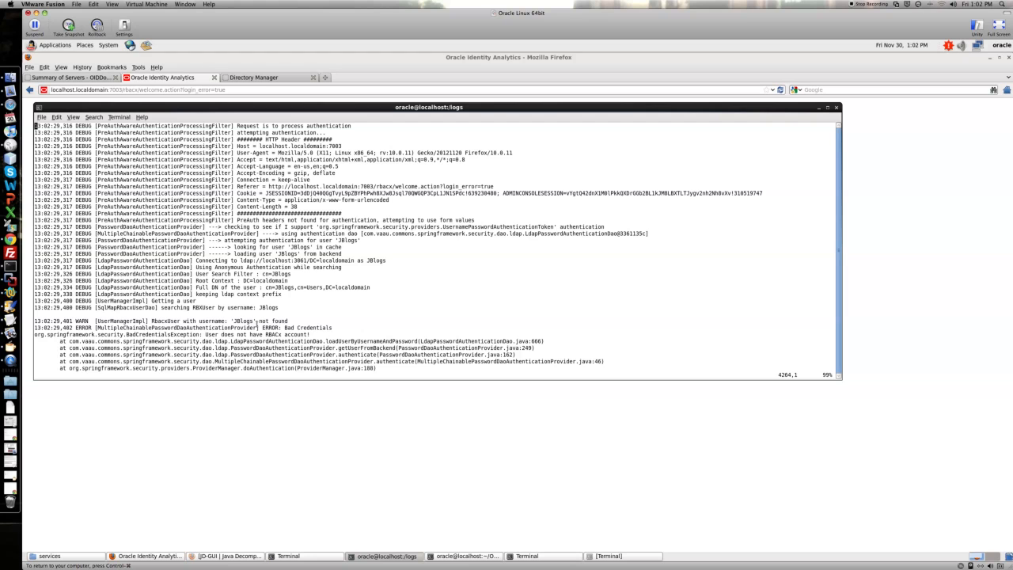
{"action": "left_click_drag", "start_coordinate": [263, 327], "coordinate": [338, 327]}
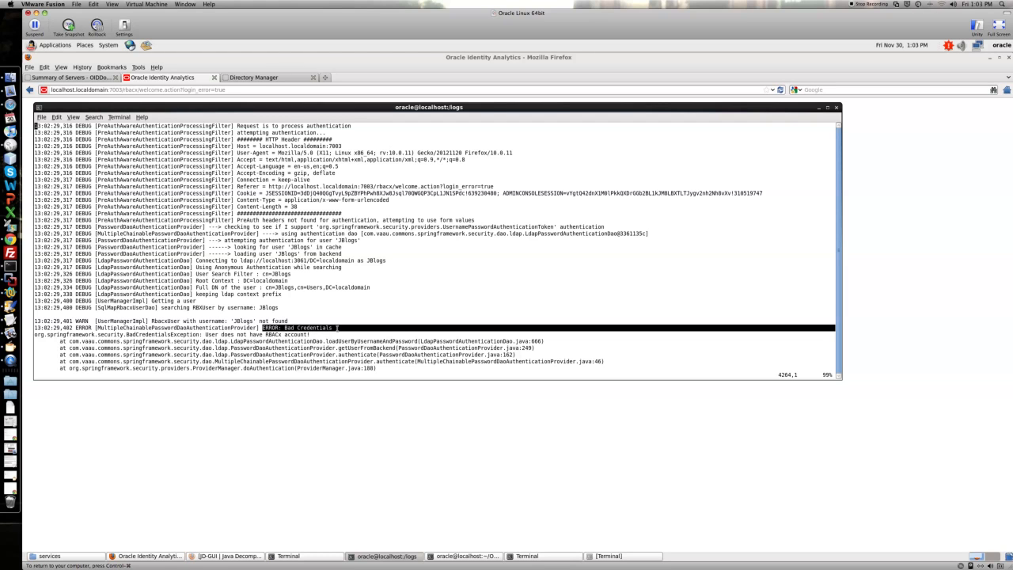
{"action": "left_click_drag", "start_coordinate": [205, 334], "coordinate": [294, 334]}
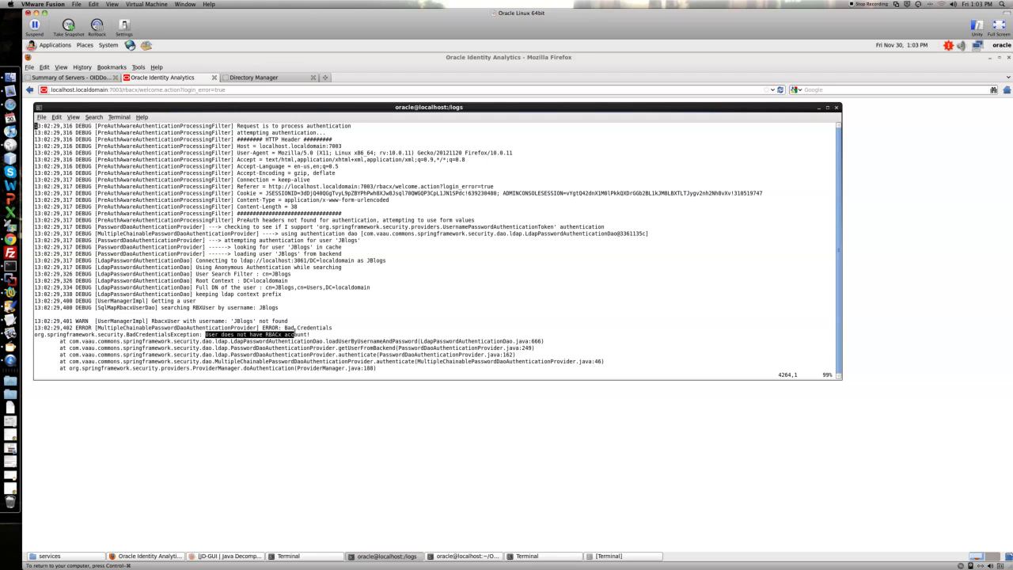
Step: Log in to Oracle Identity Analytics as rbacxadmin with the administrator password
{"action": "left_click", "coordinate": [306, 398]}
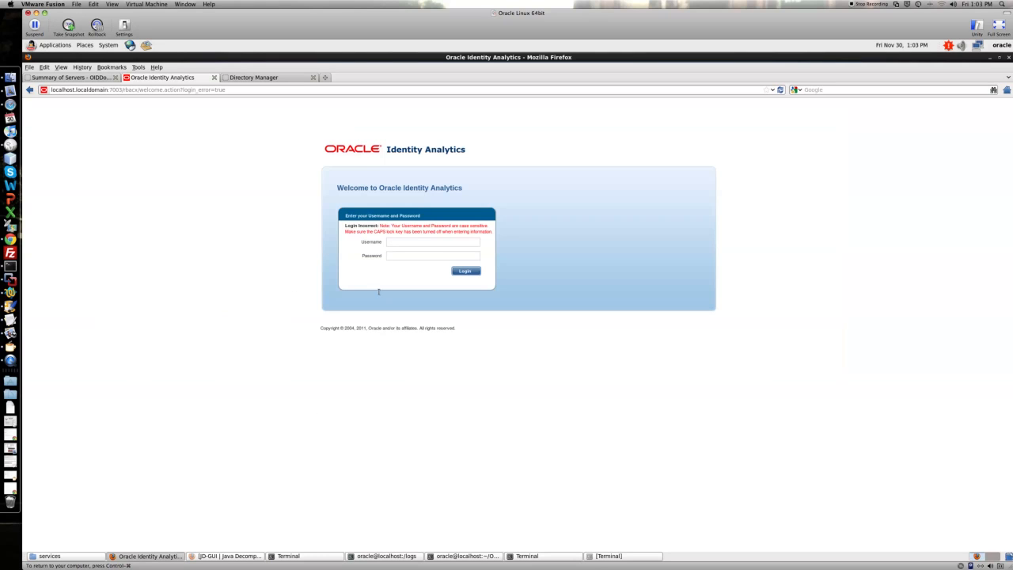
{"action": "left_click", "coordinate": [436, 242]}
{"action": "type", "text": "rbacadm"}
{"action": "left_click", "coordinate": [436, 242]}
{"action": "key", "text": "Left"}
{"action": "key", "text": "Left"}
{"action": "key", "text": "Left"}
{"action": "key", "text": "Left"}
{"action": "key", "text": "Left"}
{"action": "type", "text": "23"}
{"action": "key", "text": "Return"}
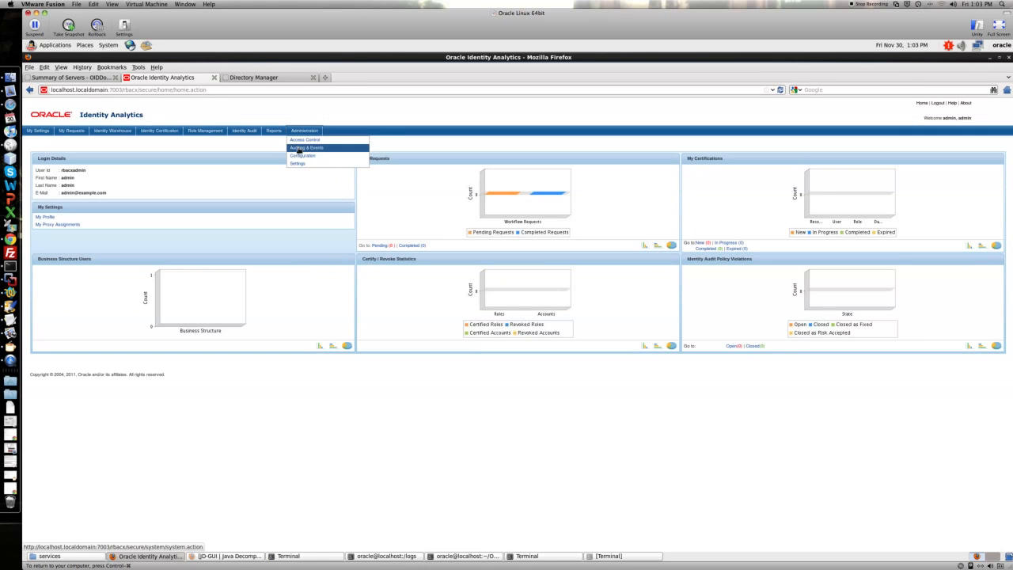
Step: Start a new OIA user under Access Control with user name JBlogs, first name J and last name Blogs
{"action": "left_click", "coordinate": [300, 148]}
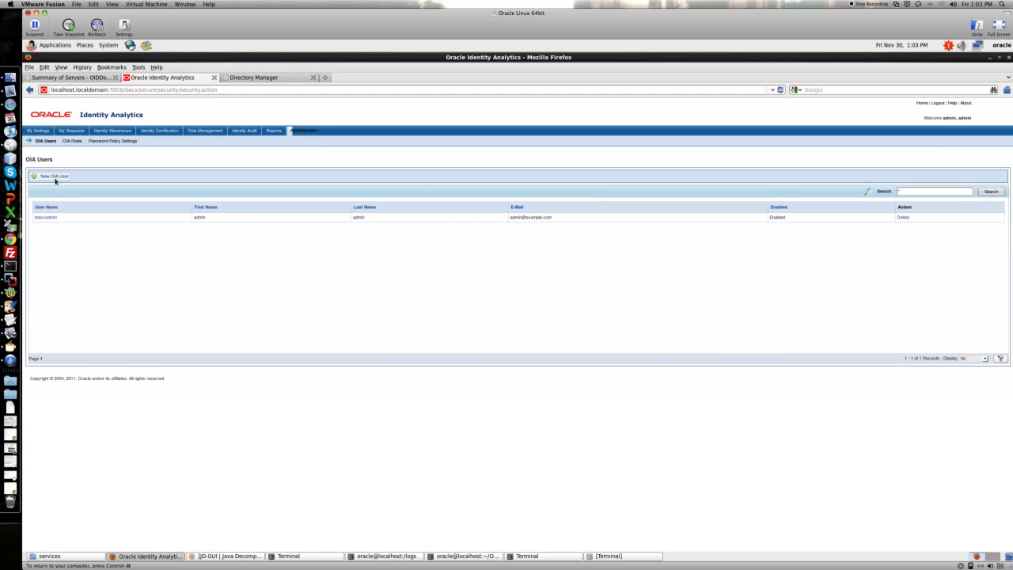
{"action": "left_click", "coordinate": [54, 176]}
{"action": "type", "text": "JBlogs"}
{"action": "key", "text": "Tab"}
{"action": "type", "text": "J"}
{"action": "key", "text": "Tab"}
{"action": "type", "text": "Blogs"}
{"action": "key", "text": "Tab"}
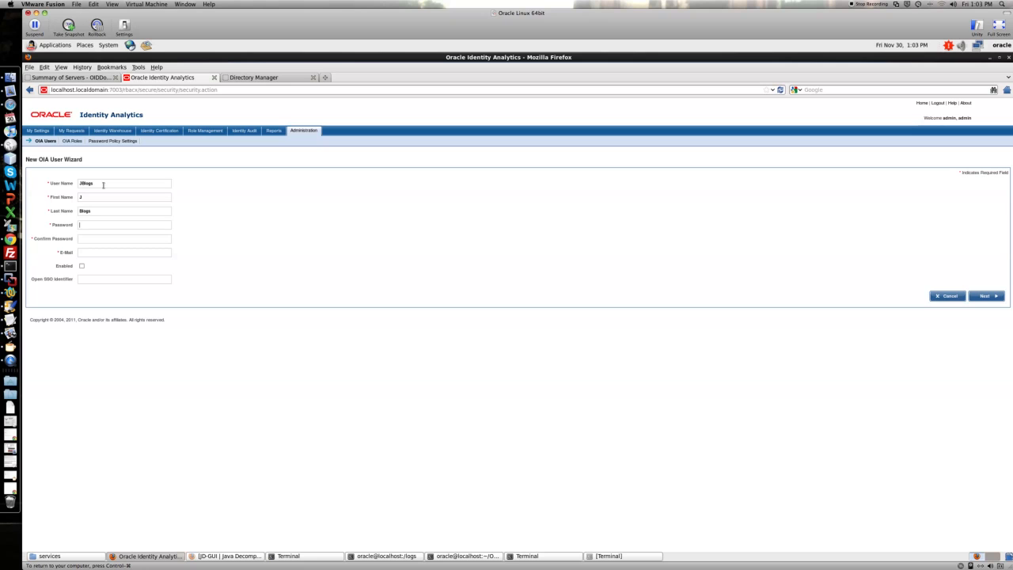
Step: Copy the fake password from the demo notes into the new user's password and confirm password fields
{"action": "key", "text": "super+Tab"}
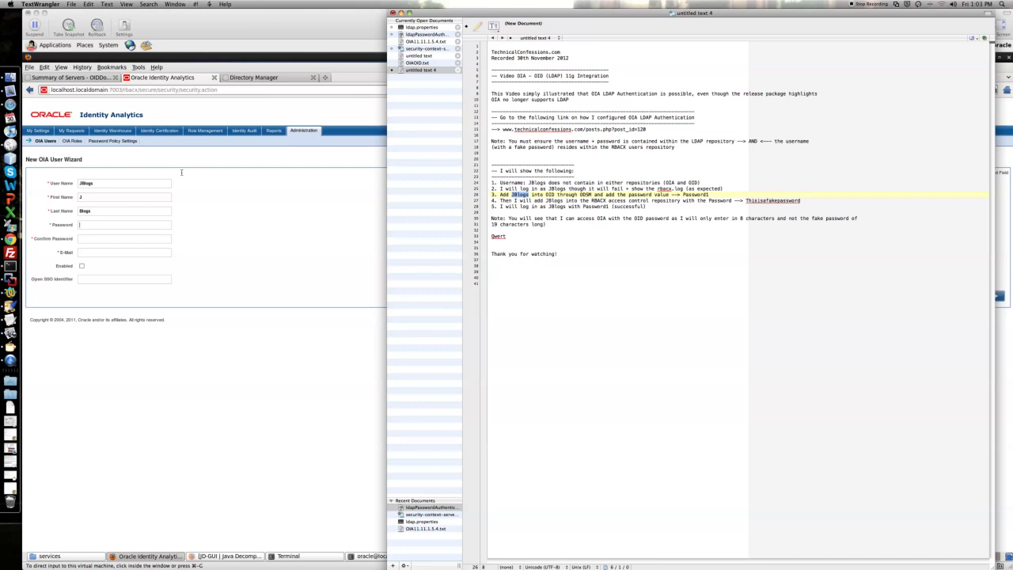
{"action": "double_click", "coordinate": [791, 200]}
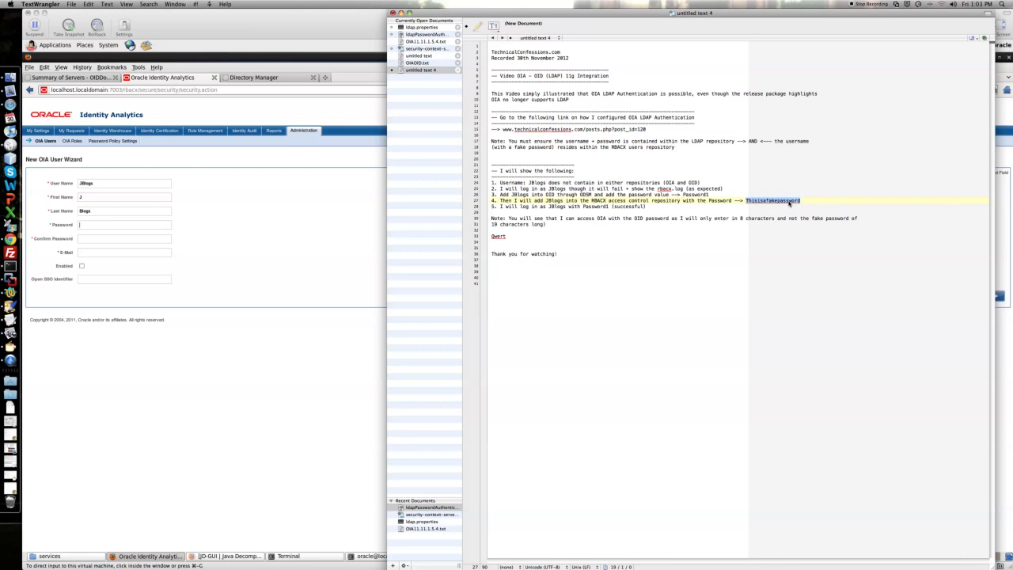
{"action": "left_click", "coordinate": [342, 264]}
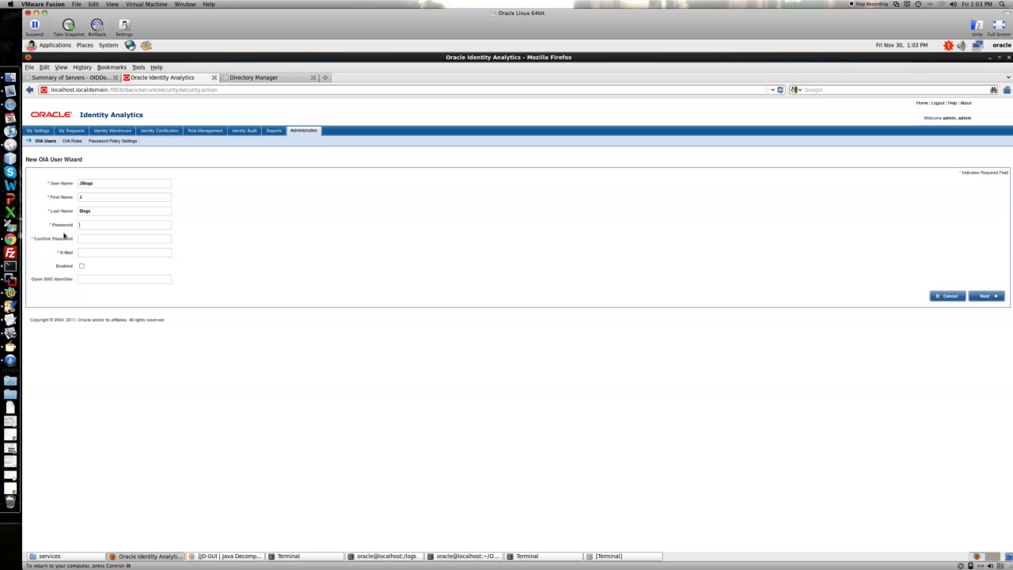
{"action": "key", "text": "ctrl+v"}
{"action": "key", "text": "ctrl+v"}
Step: Fill in the user's e-mail, enable the account, and continue to the system roles page
{"action": "left_click", "coordinate": [85, 252]}
{"action": "type", "text": "adb.com"}
{"action": "key", "text": "Tab"}
{"action": "key", "text": "space"}
{"action": "key", "text": "Tab"}
{"action": "key", "text": "Tab"}
{"action": "key", "text": "Tab"}
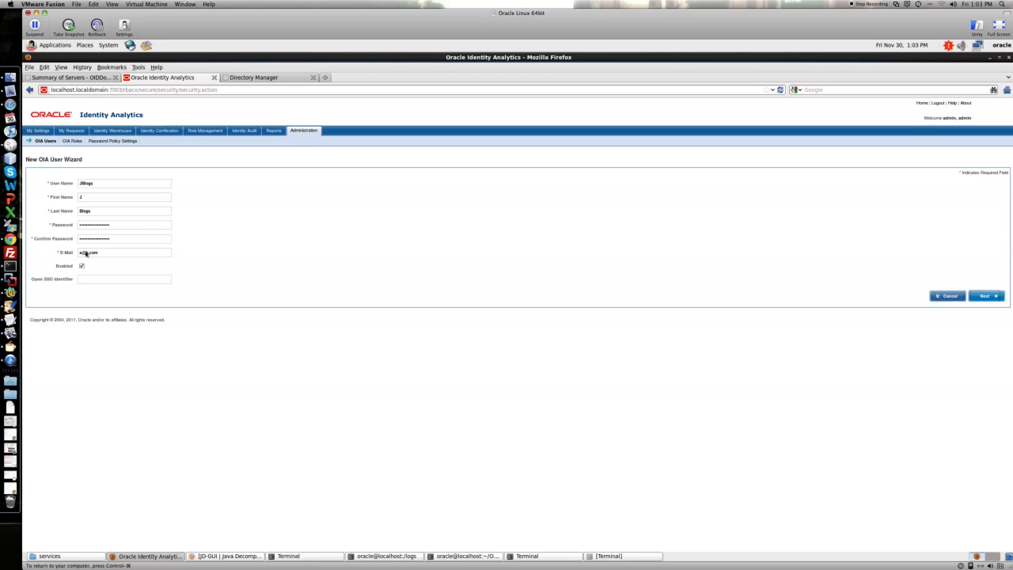
{"action": "key", "text": "Return"}
Step: Assign the Certification Manager system role to the user and continue to the next page
{"action": "left_click", "coordinate": [51, 193]}
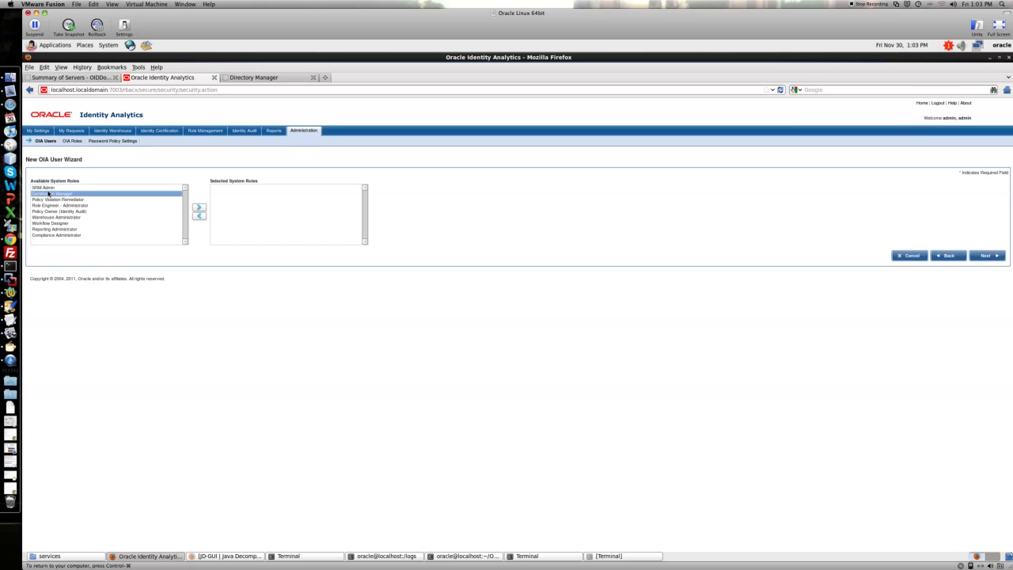
{"action": "left_click", "coordinate": [200, 207]}
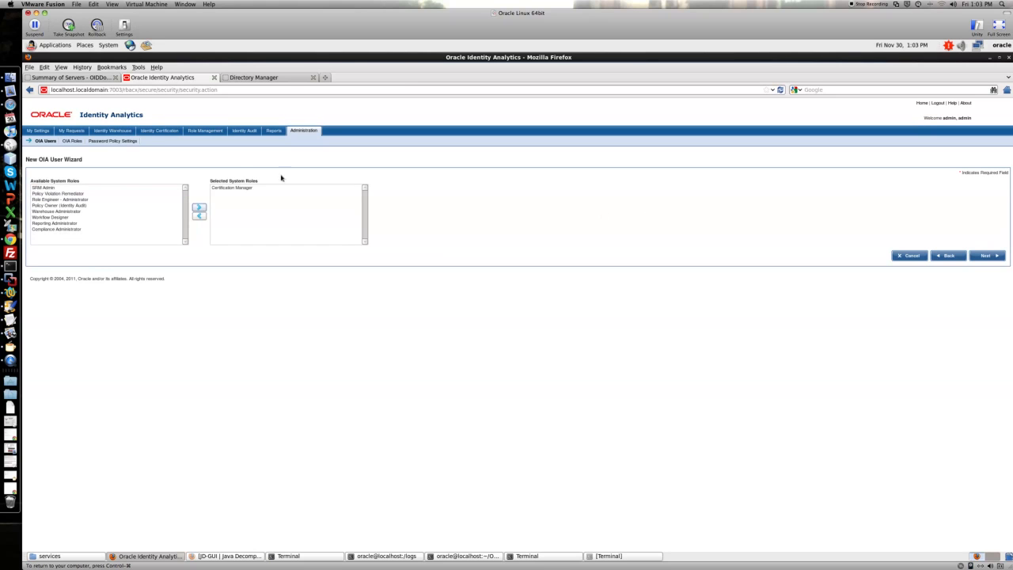
{"action": "left_click_drag", "start_coordinate": [210, 181], "coordinate": [276, 181]}
{"action": "left_click", "coordinate": [462, 220]}
{"action": "left_click", "coordinate": [981, 255]}
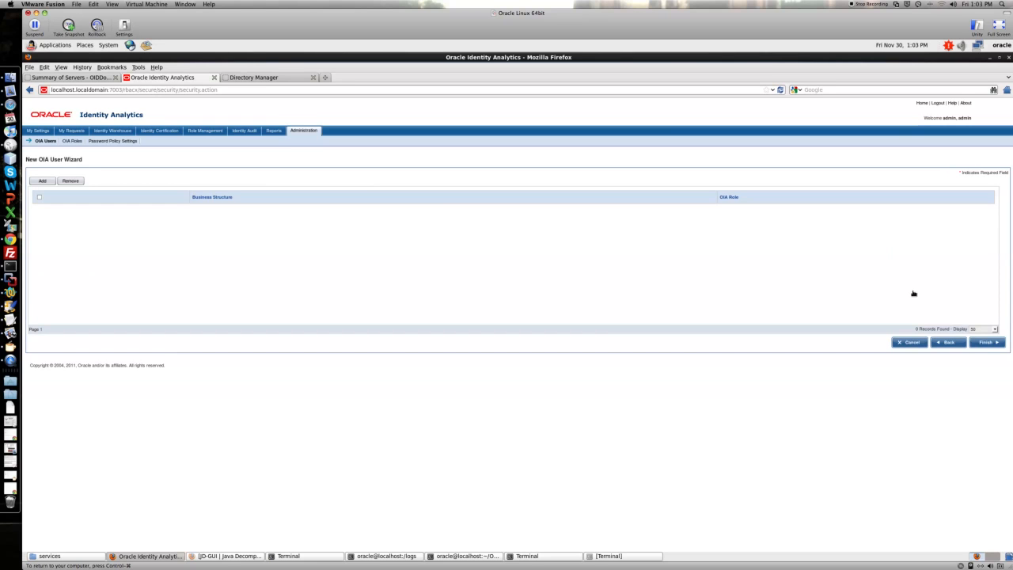
Step: Finish creating the JBlogs OIA user and log out
{"action": "left_click", "coordinate": [986, 342]}
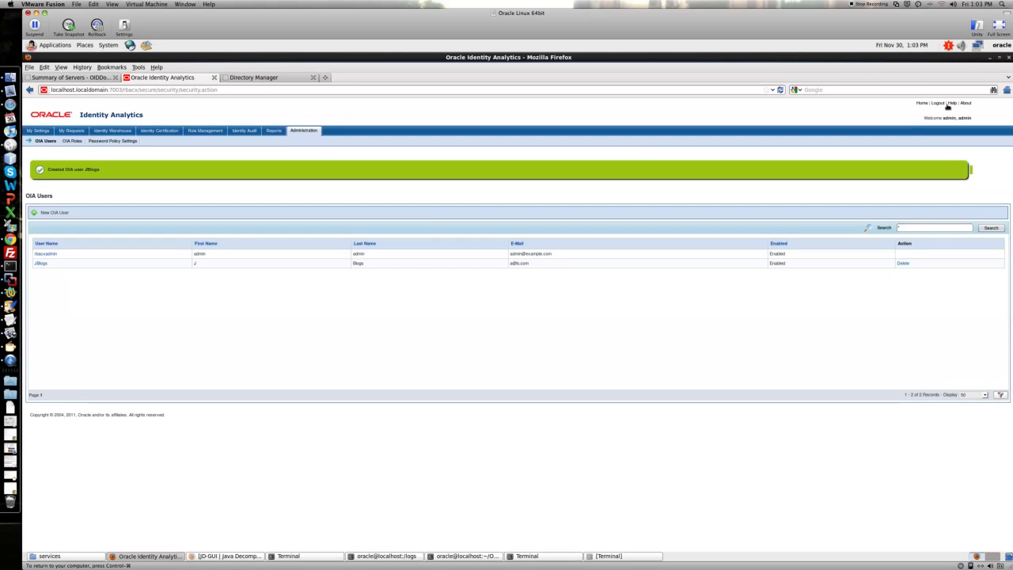
{"action": "left_click", "coordinate": [937, 103]}
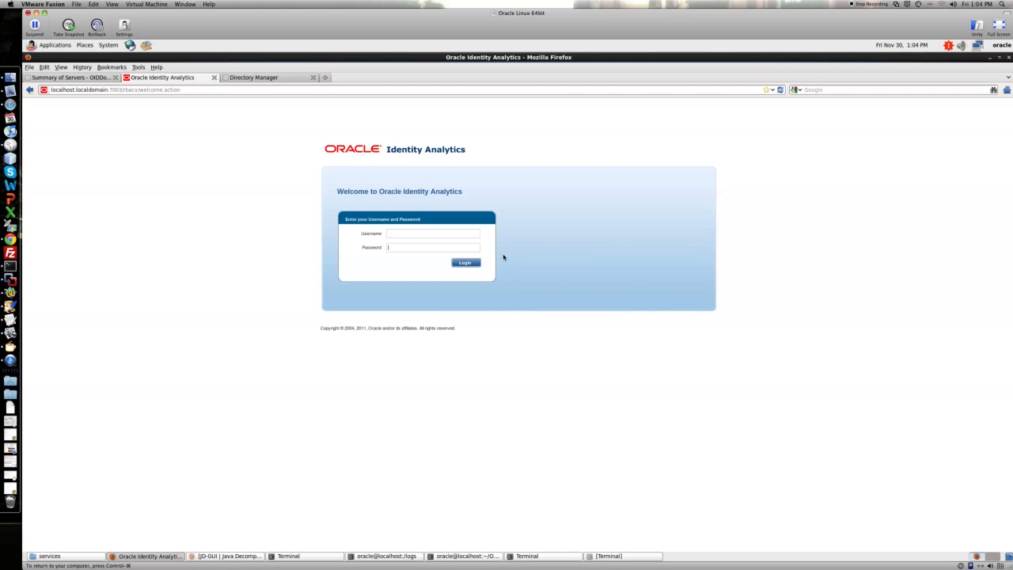
Step: Log in as JBlogs using the OID password copied from the demo notes
{"action": "key", "text": "super+Tab"}
{"action": "left_click", "coordinate": [554, 201]}
{"action": "double_click", "coordinate": [554, 201]}
{"action": "key", "text": "ctrl+c"}
{"action": "key", "text": "super+Tab"}
{"action": "left_click", "coordinate": [432, 233]}
{"action": "key", "text": "ctrl+v"}
{"action": "key", "text": "Return"}
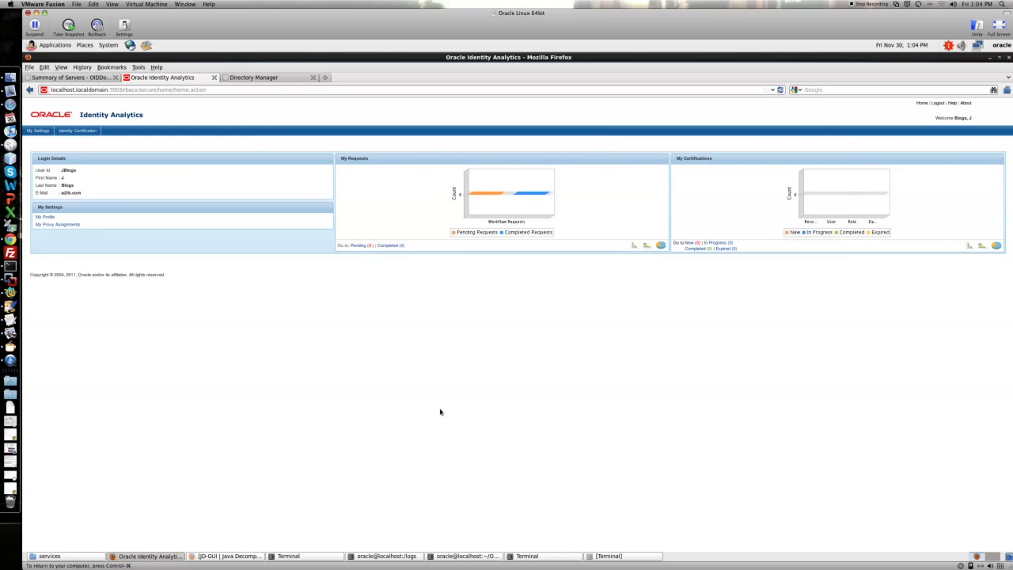
Step: Page through the rbacx log to the entries for the JBlogs login
{"action": "left_click", "coordinate": [386, 555]}
{"action": "key", "text": "ctrl+f"}
{"action": "key", "text": "ctrl+f"}
{"action": "key", "text": "ctrl+f"}
{"action": "key", "text": "ctrl+f"}
{"action": "key", "text": "ctrl+f"}
{"action": "key", "text": "ctrl+f"}
{"action": "key", "text": "ctrl+f"}
{"action": "key", "text": "ctrl+f"}
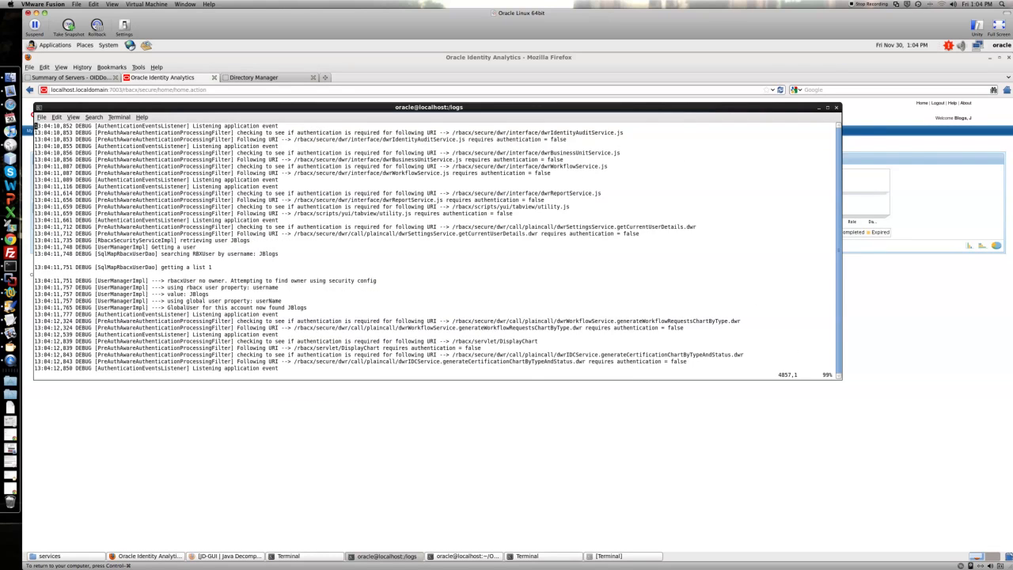
{"action": "key", "text": "ctrl+b"}
{"action": "key", "text": "ctrl+b"}
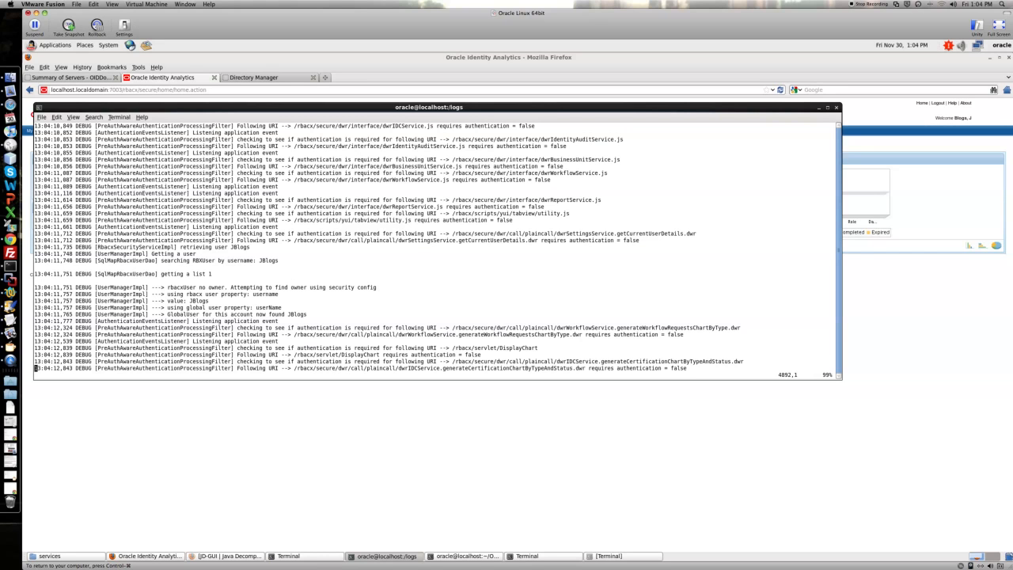
{"action": "key", "text": "ctrl+b"}
{"action": "key", "text": "ctrl+b"}
{"action": "key", "text": "ctrl+b"}
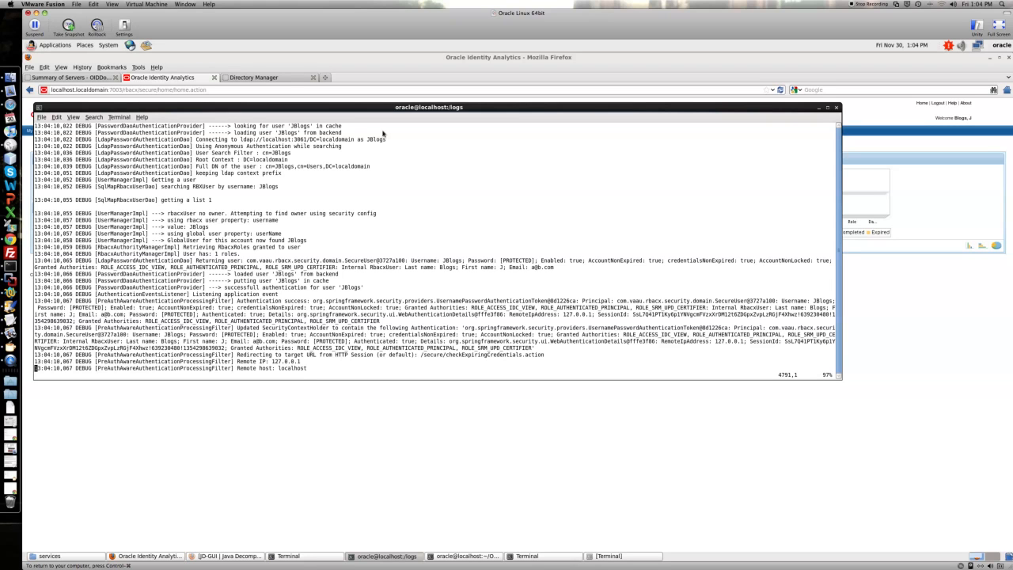
Step: Examine the LDAP connection and user lookup entries for JBlogs in the log
{"action": "left_click_drag", "start_coordinate": [243, 139], "coordinate": [339, 139]}
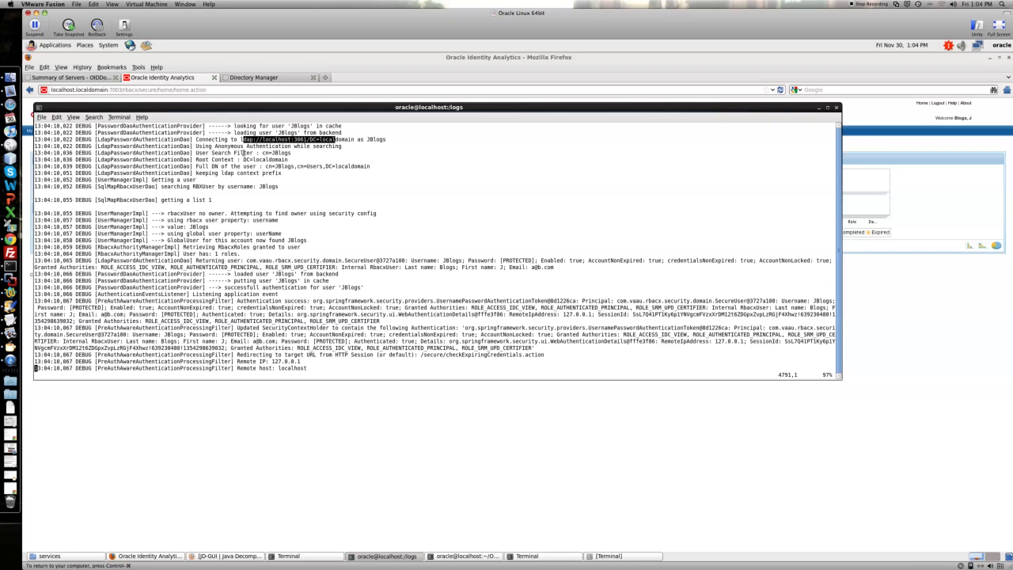
{"action": "left_click_drag", "start_coordinate": [161, 200], "coordinate": [212, 199]}
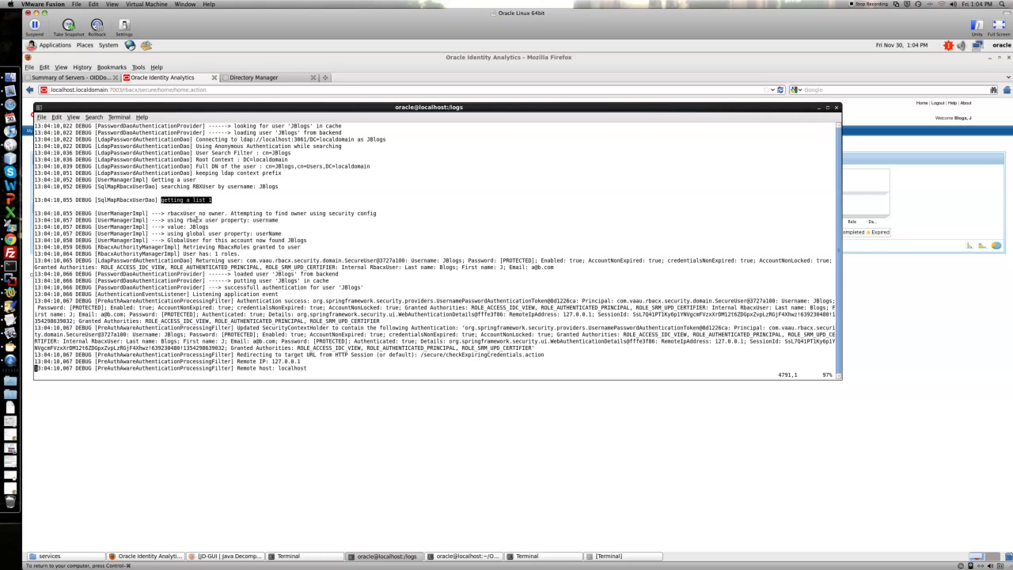
{"action": "key", "text": "ctrl+f"}
{"action": "key", "text": "ctrl+f"}
{"action": "key", "text": "ctrl+f"}
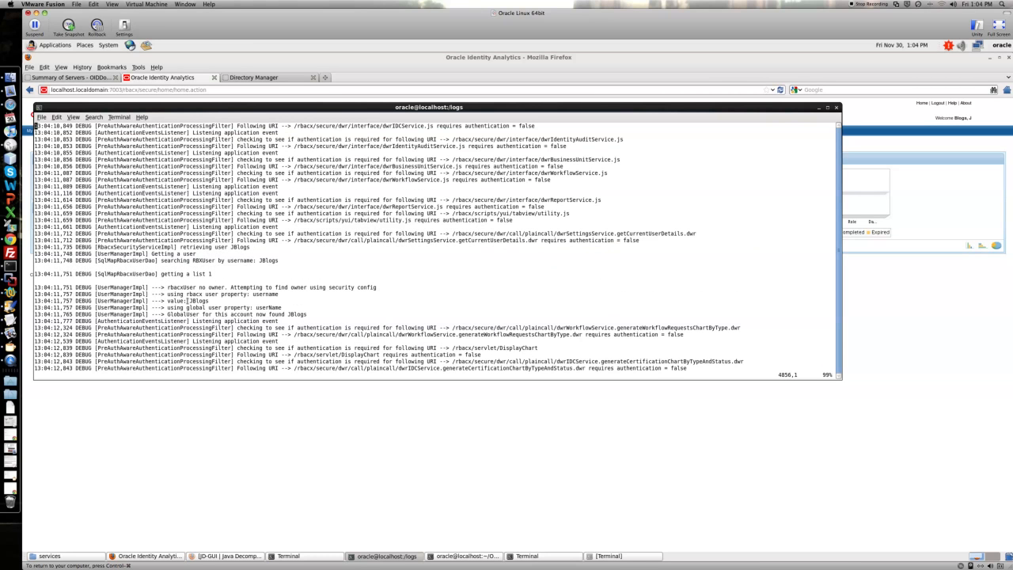
{"action": "key", "text": "ctrl+f"}
{"action": "key", "text": "ctrl+f"}
{"action": "key", "text": "ctrl+b"}
{"action": "key", "text": "ctrl+f"}
{"action": "key", "text": "ctrl+f"}
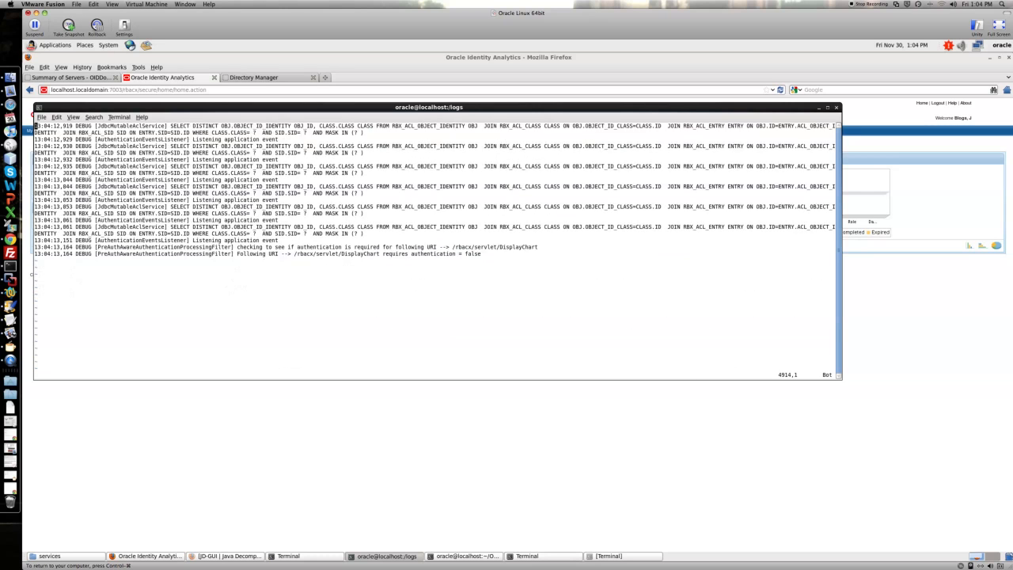
{"action": "key", "text": "ctrl+b"}
{"action": "key", "text": "ctrl+b"}
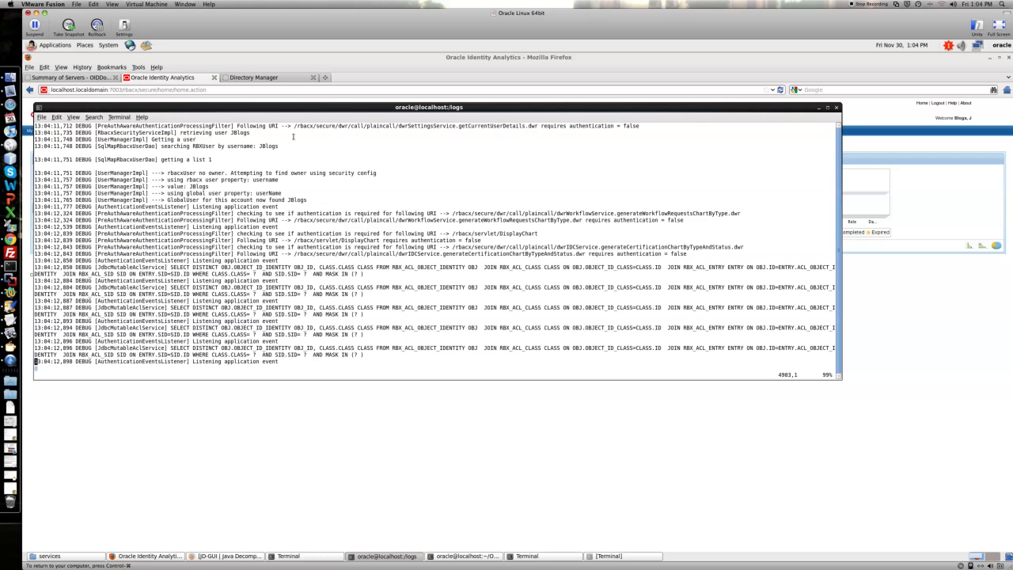
{"action": "left_click_drag", "start_coordinate": [168, 201], "coordinate": [278, 201]}
{"action": "left_click_drag", "start_coordinate": [167, 186], "coordinate": [201, 187]}
Step: Log out of Oracle Identity Analytics and return to the login page
{"action": "left_click", "coordinate": [637, 413]}
{"action": "left_click", "coordinate": [937, 103]}
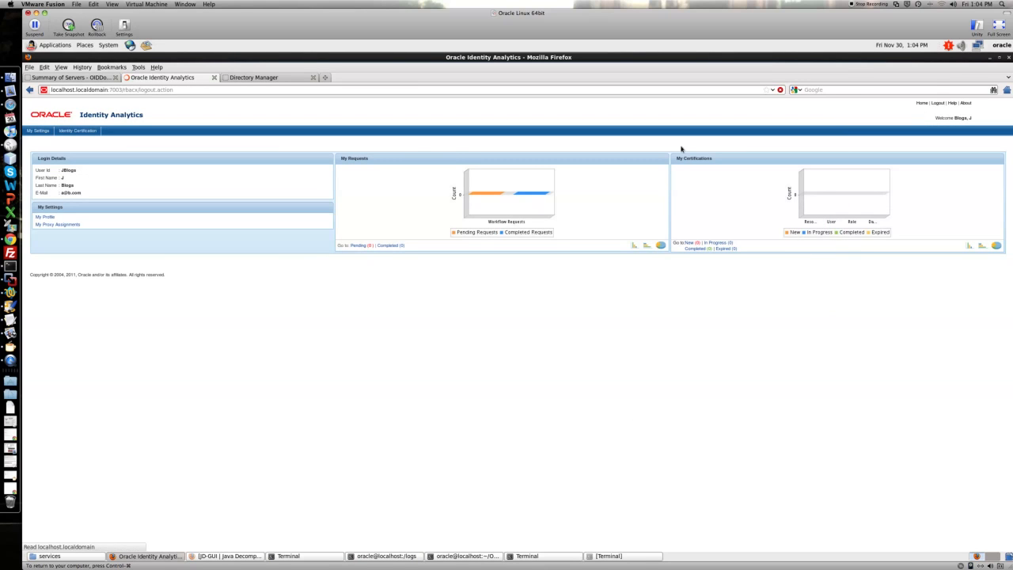
{"action": "left_click", "coordinate": [498, 251]}
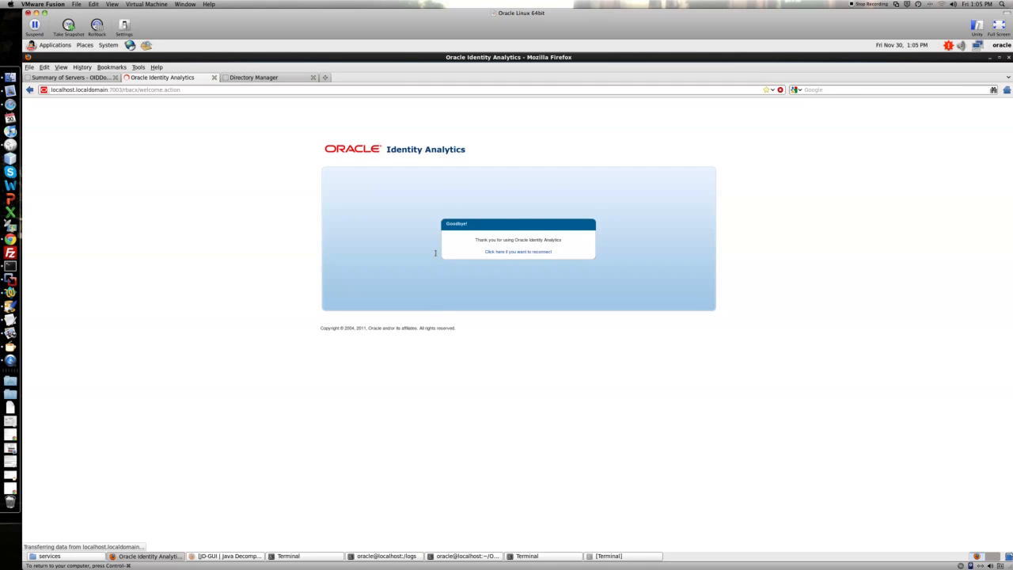
Step: Try logging in as JBlogs with the fake RBACX password
{"action": "type", "text": "JBlogs"}
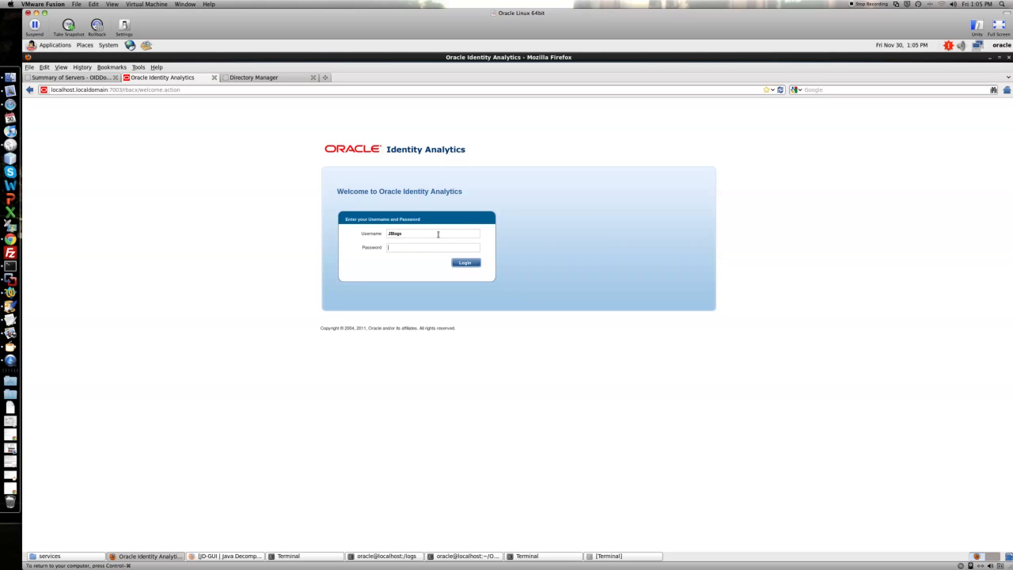
{"action": "type", "text": "*********************"}
{"action": "left_click", "coordinate": [463, 262]}
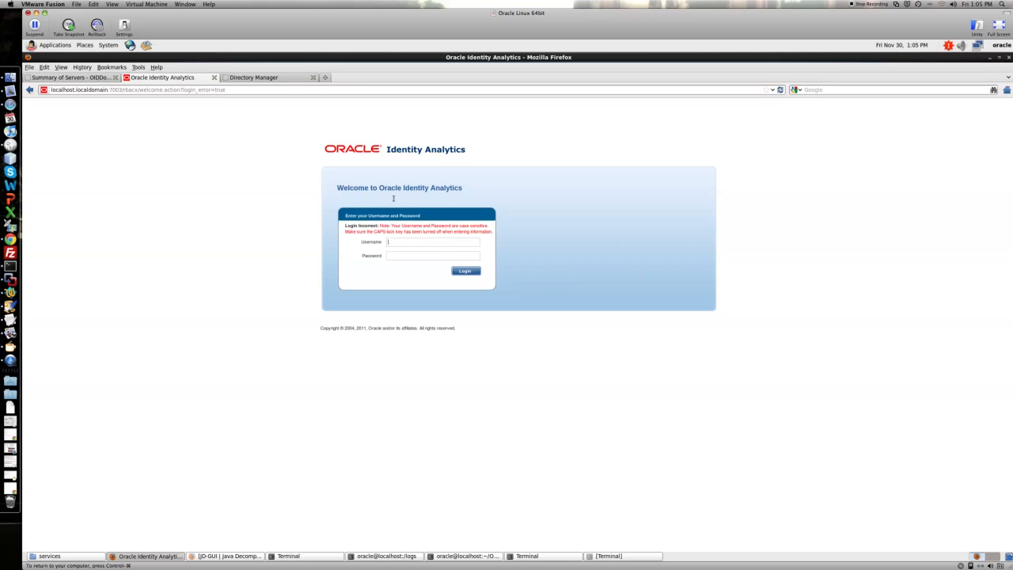
Step: Check the login error and the next item in the demo notes
{"action": "left_click_drag", "start_coordinate": [350, 226], "coordinate": [401, 227]}
{"action": "key", "text": "super+Tab"}
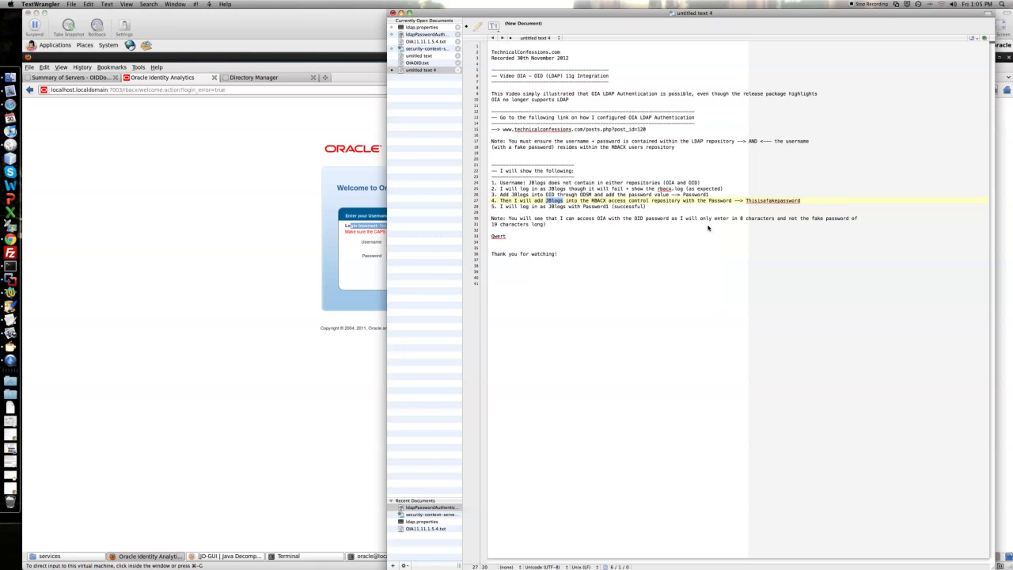